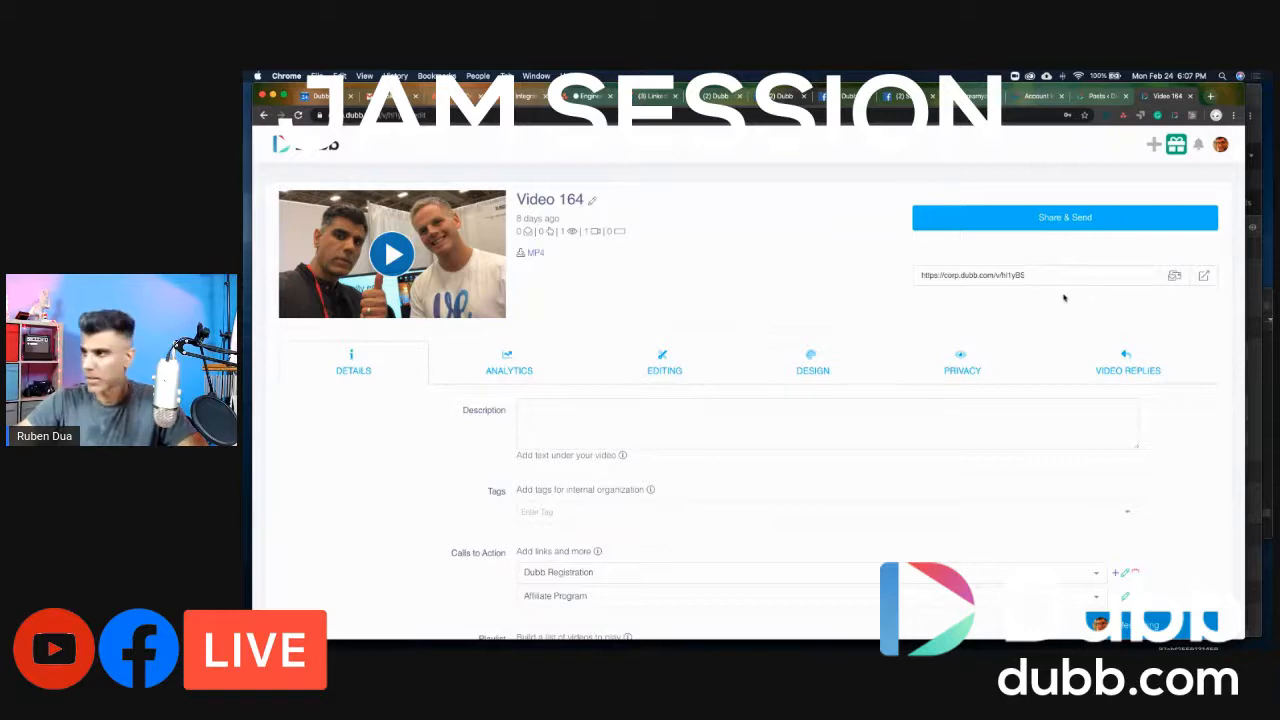
Open the embed sharing options for Video 164 and look at its responsive embed code.
left_click(1104, 229)
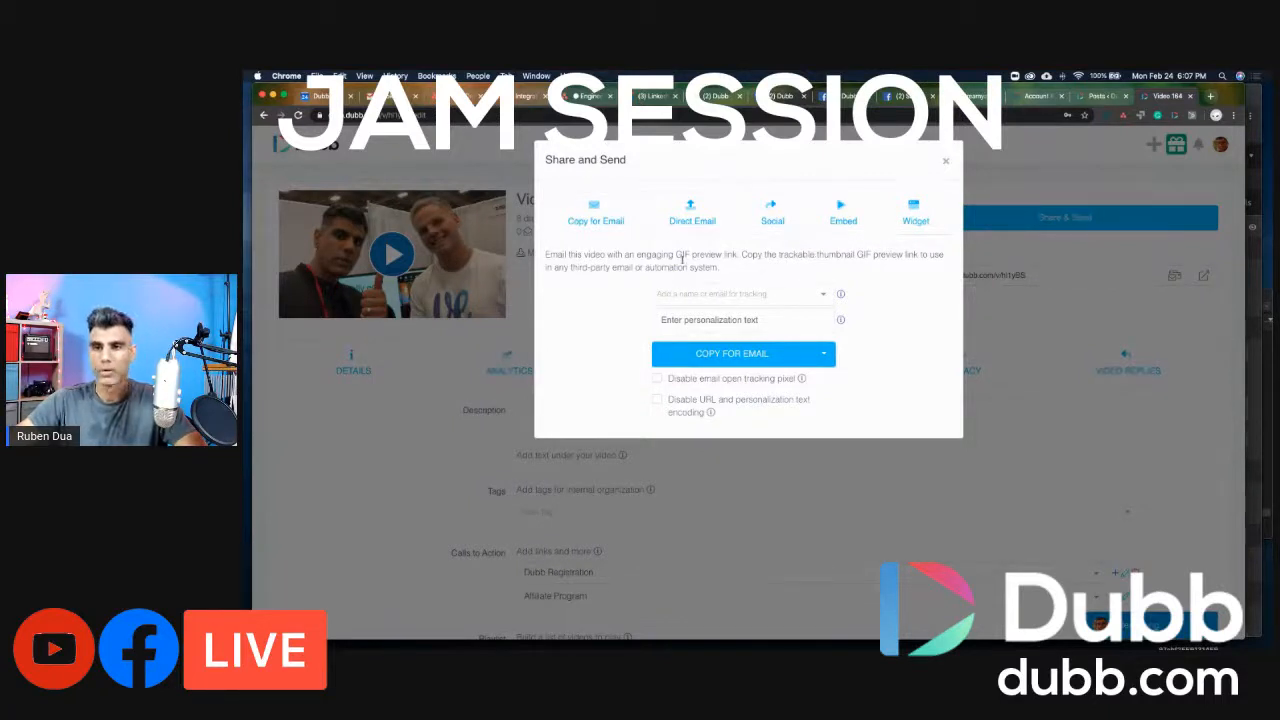
left_click(845, 222)
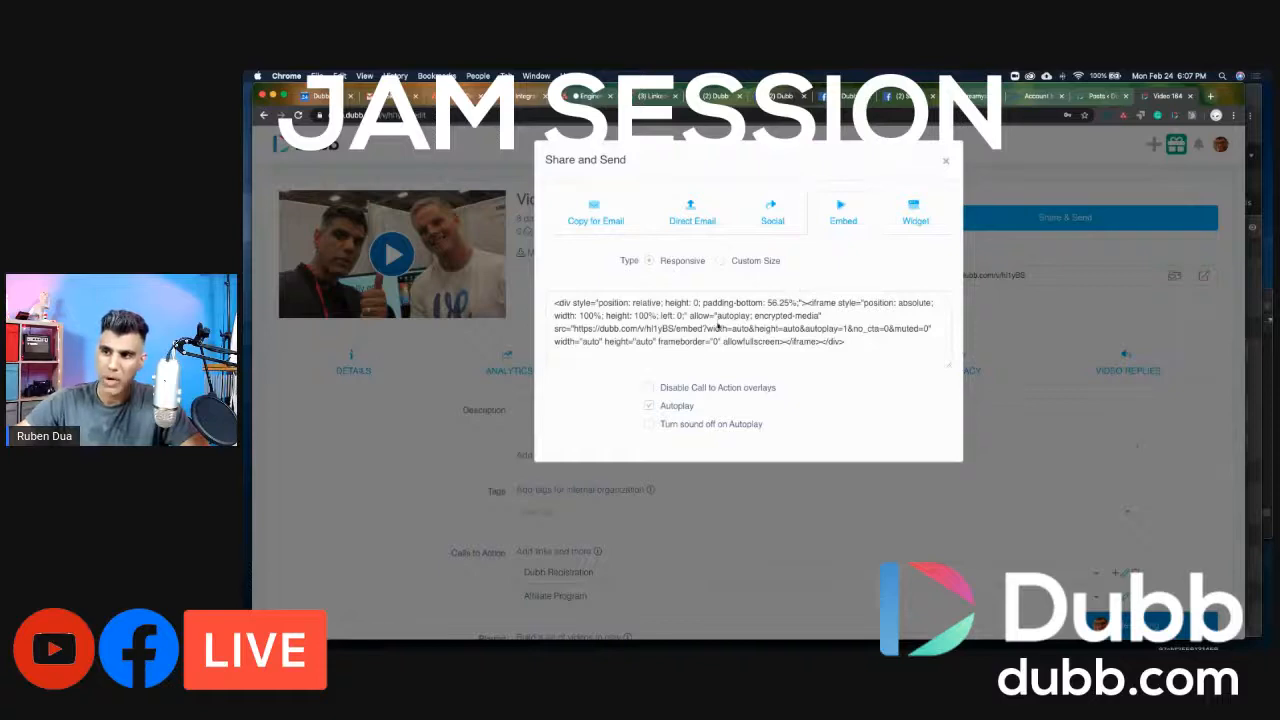
left_click(717, 326)
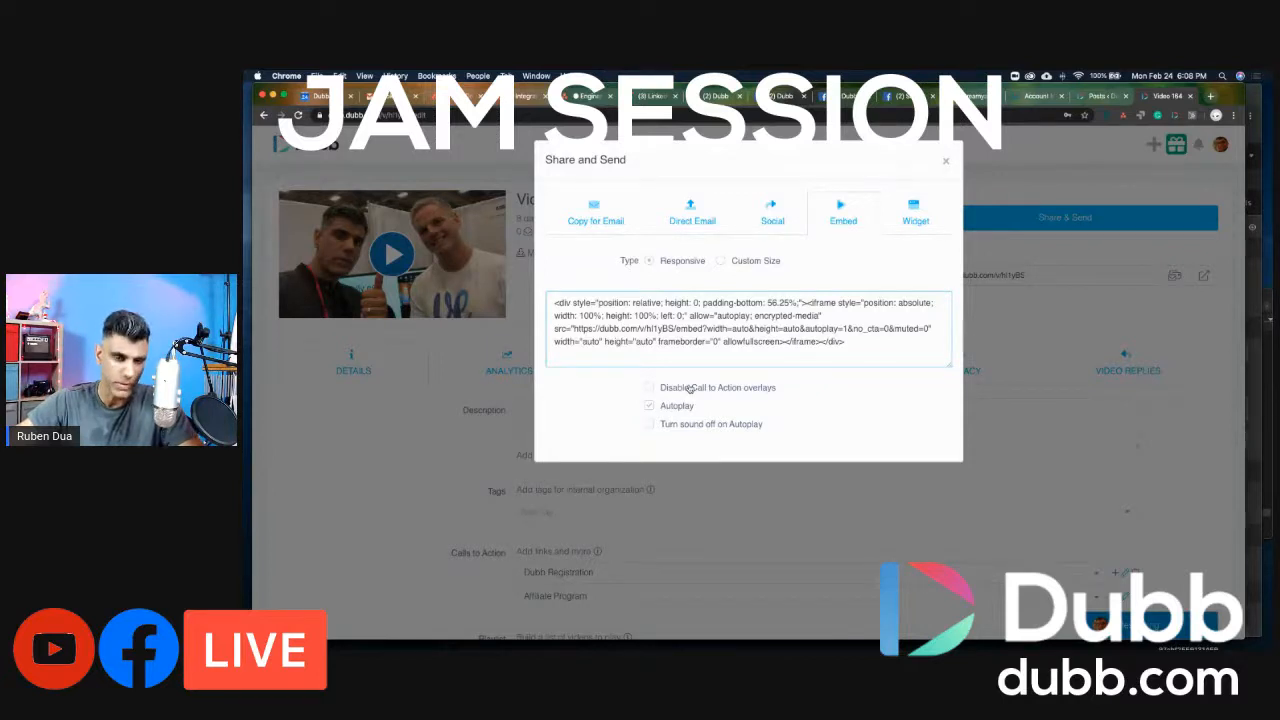
Disable the Call to Action overlays, turn off Autoplay, and copy the responsive embed code.
left_click(690, 388)
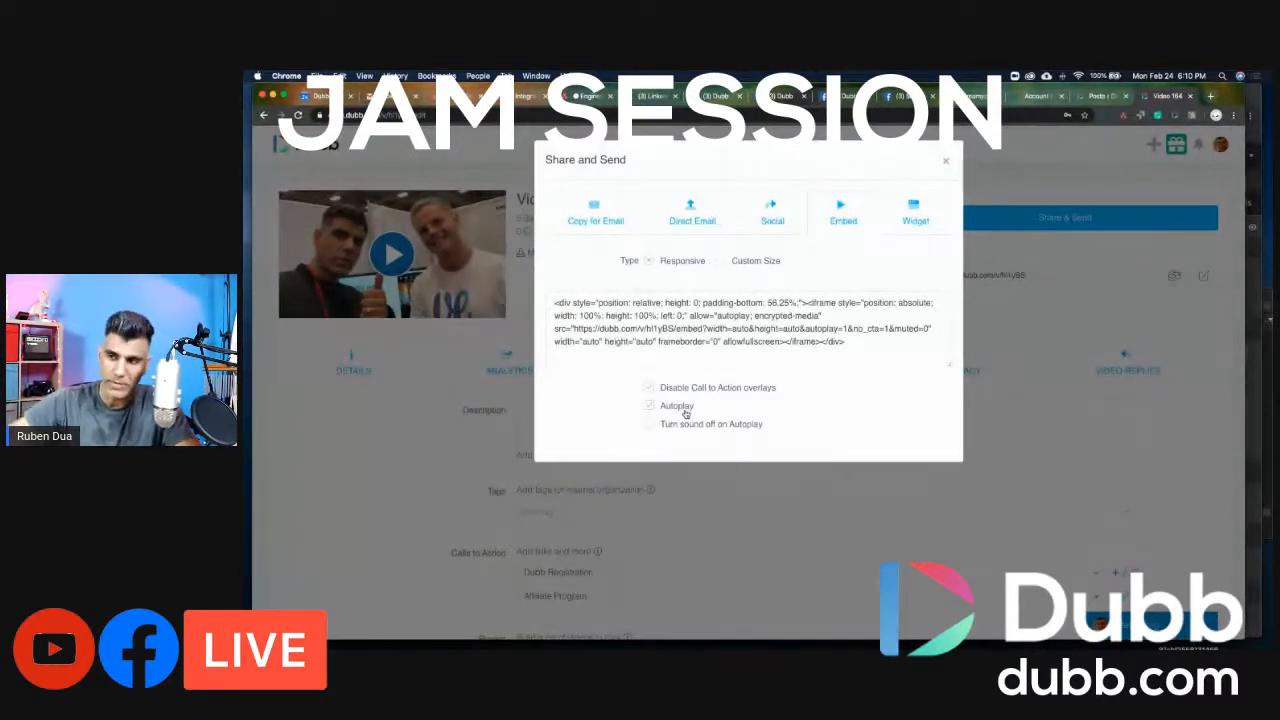
left_click(666, 410)
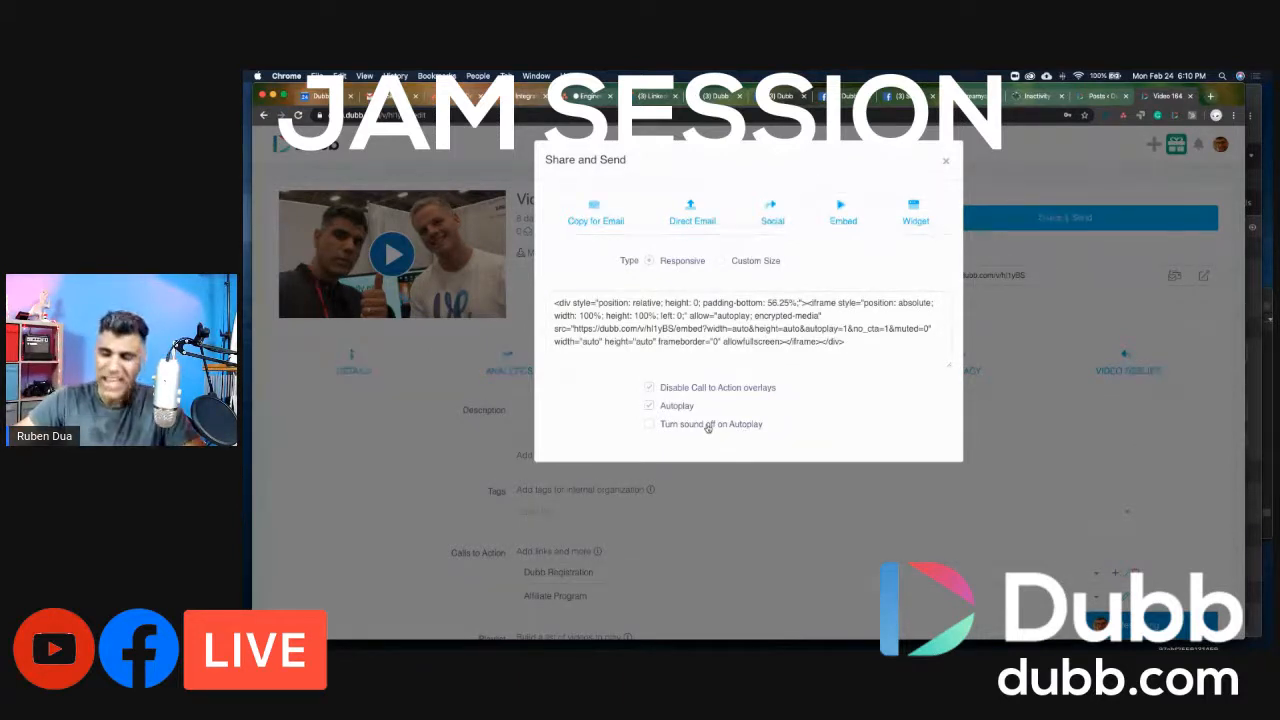
left_click(655, 407)
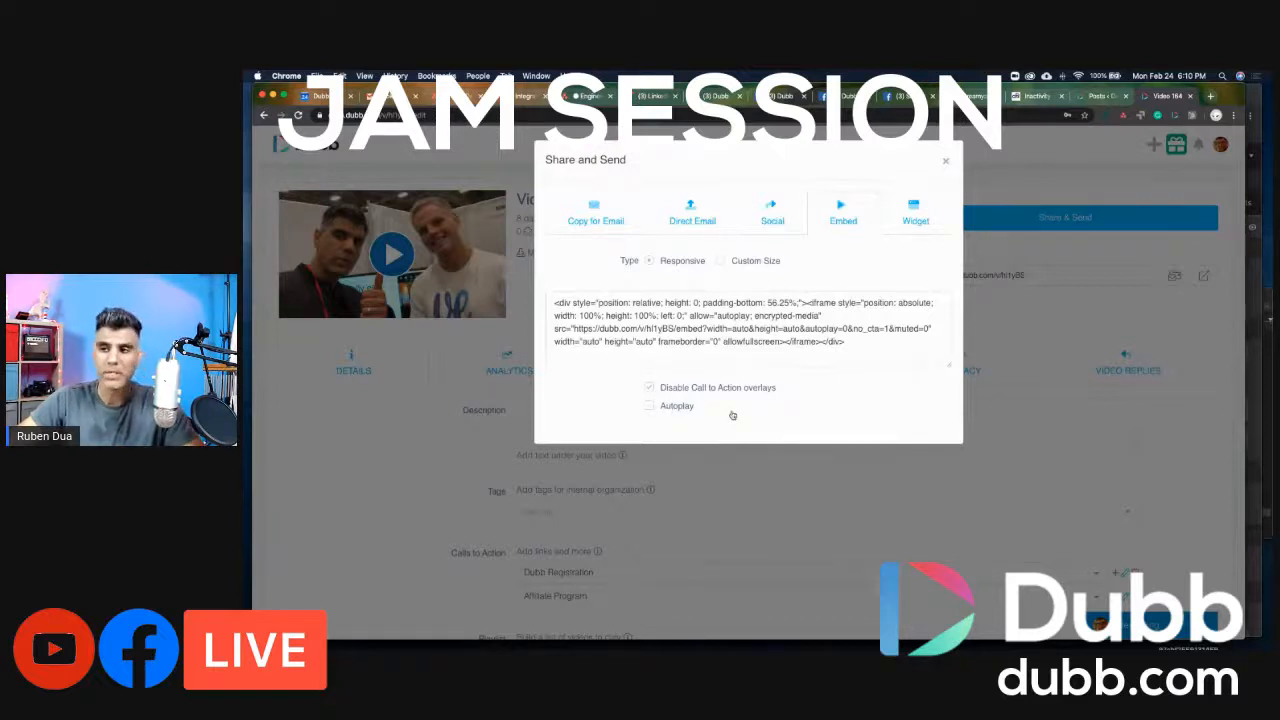
left_click(684, 320)
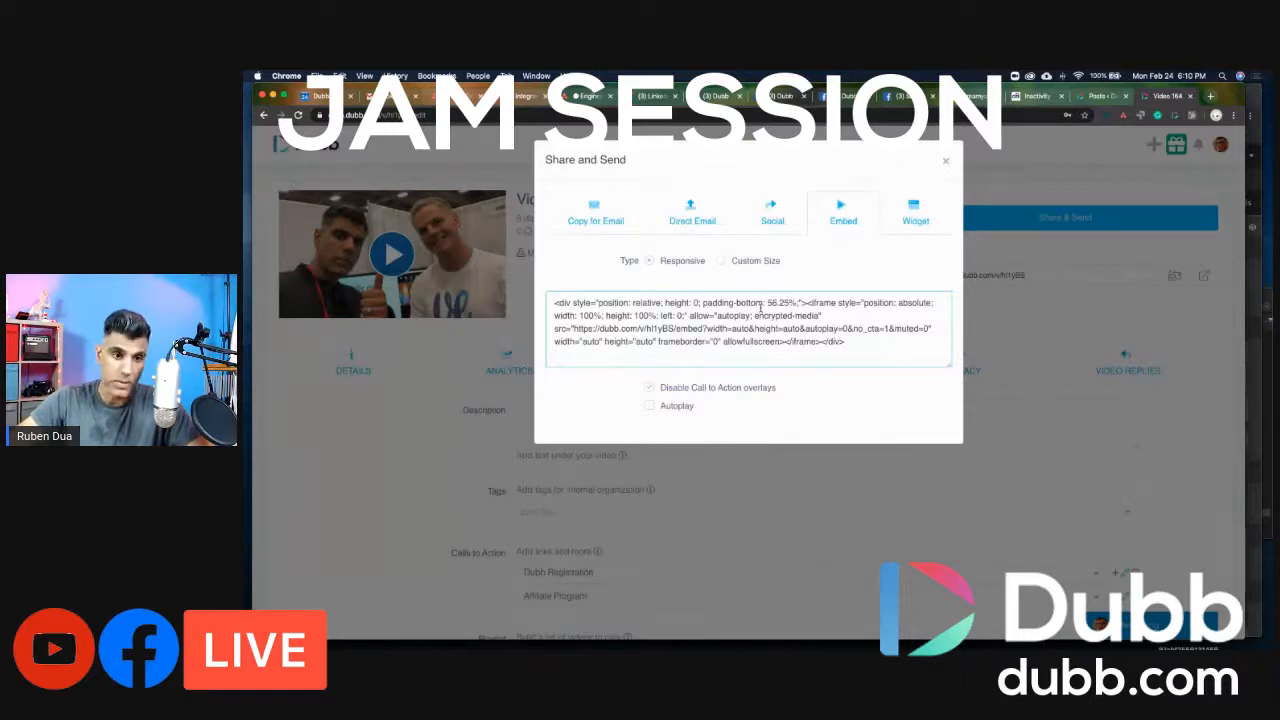
left_click(777, 311)
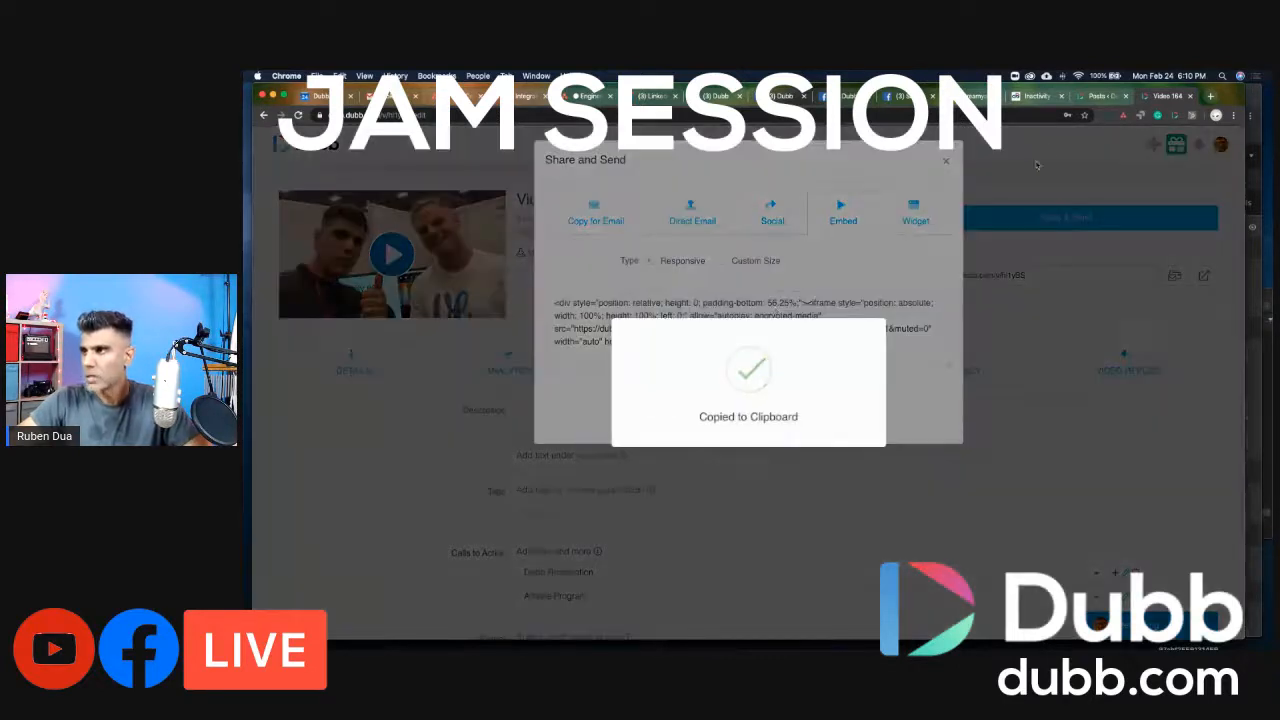
Switch to WordPress, edit the post "Video Marketing for Real Estate and Lending", and add a Code Block with the copied embed code below the transcript.
left_click(1104, 95)
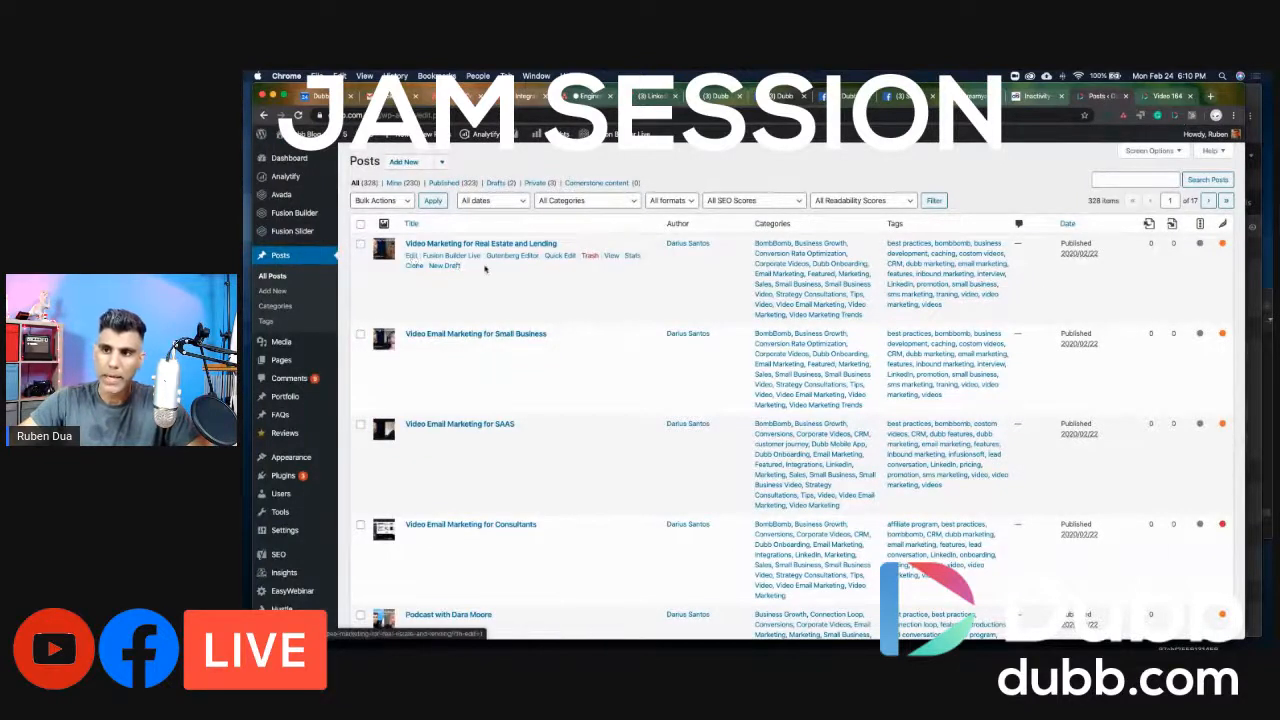
left_click(411, 257)
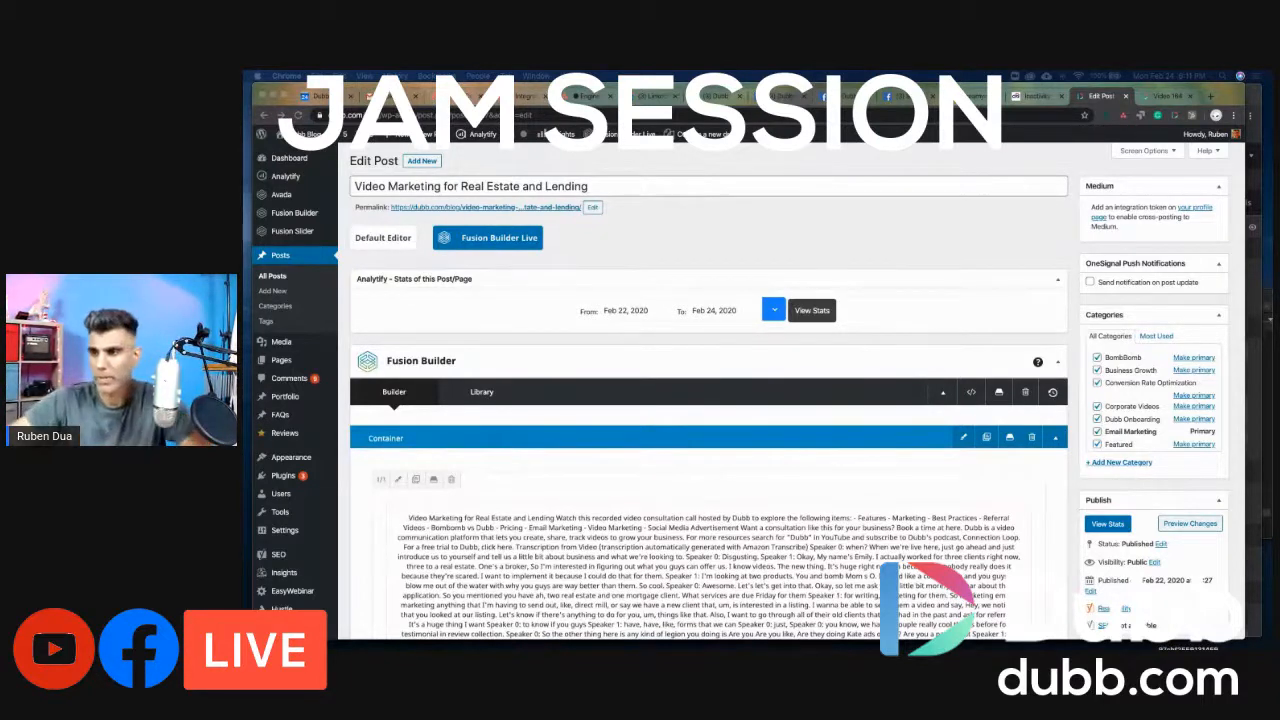
scroll(749, 578, "down", 10)
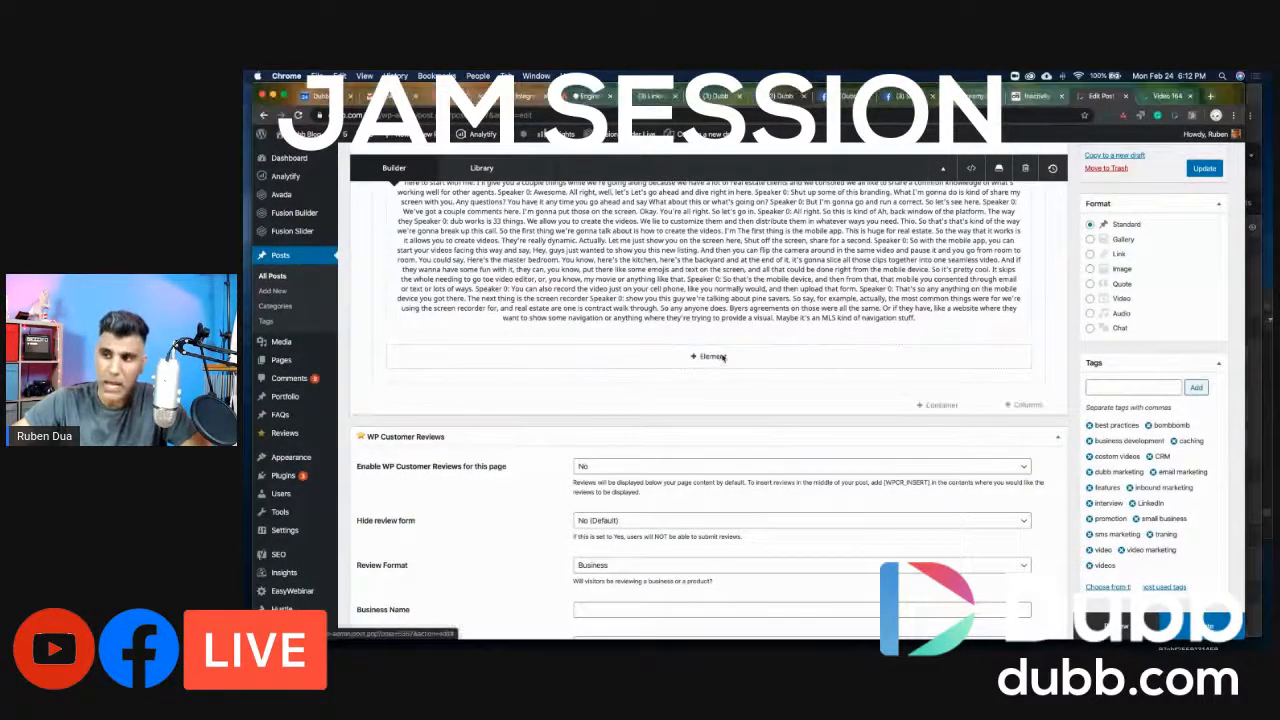
left_click(721, 357)
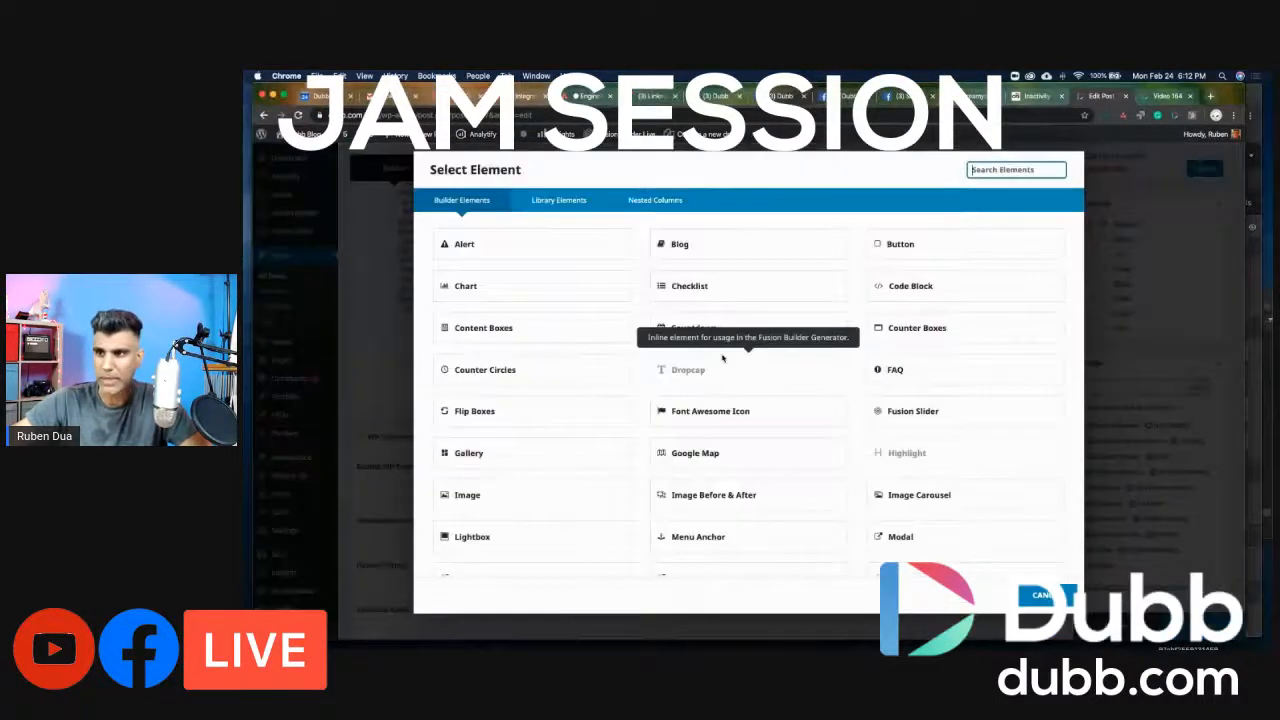
left_click(908, 293)
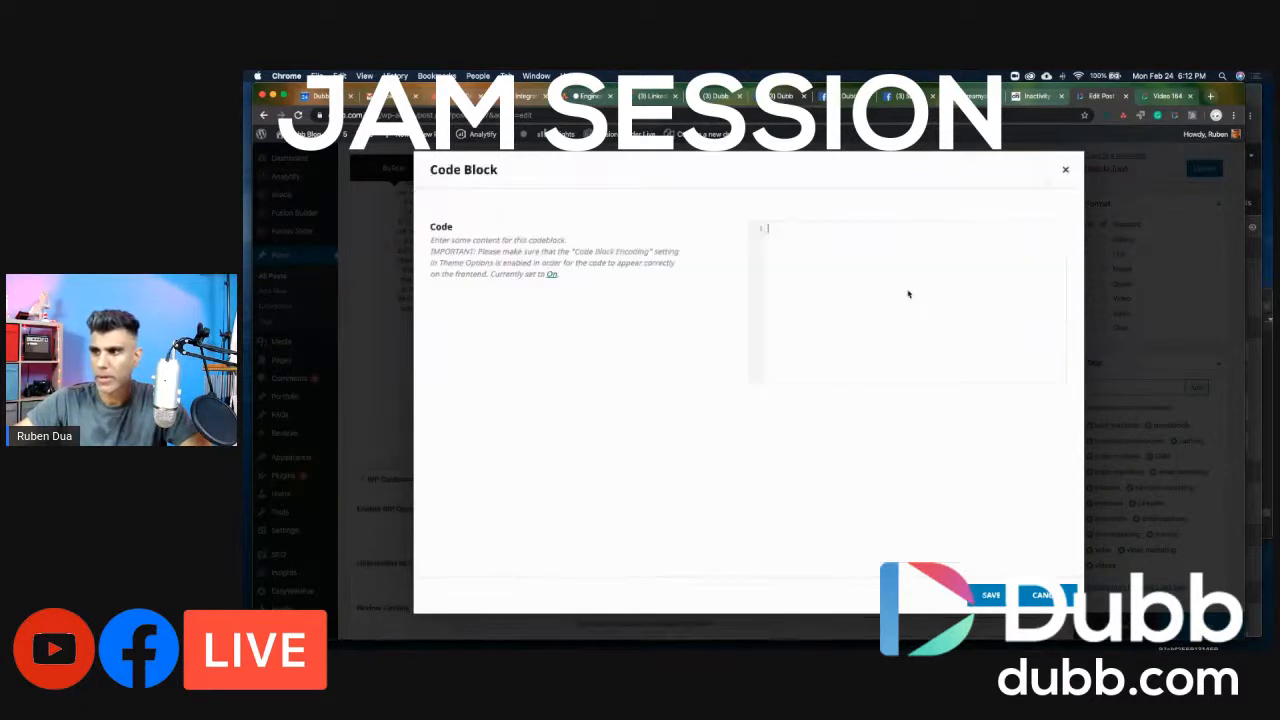
key("super+v")
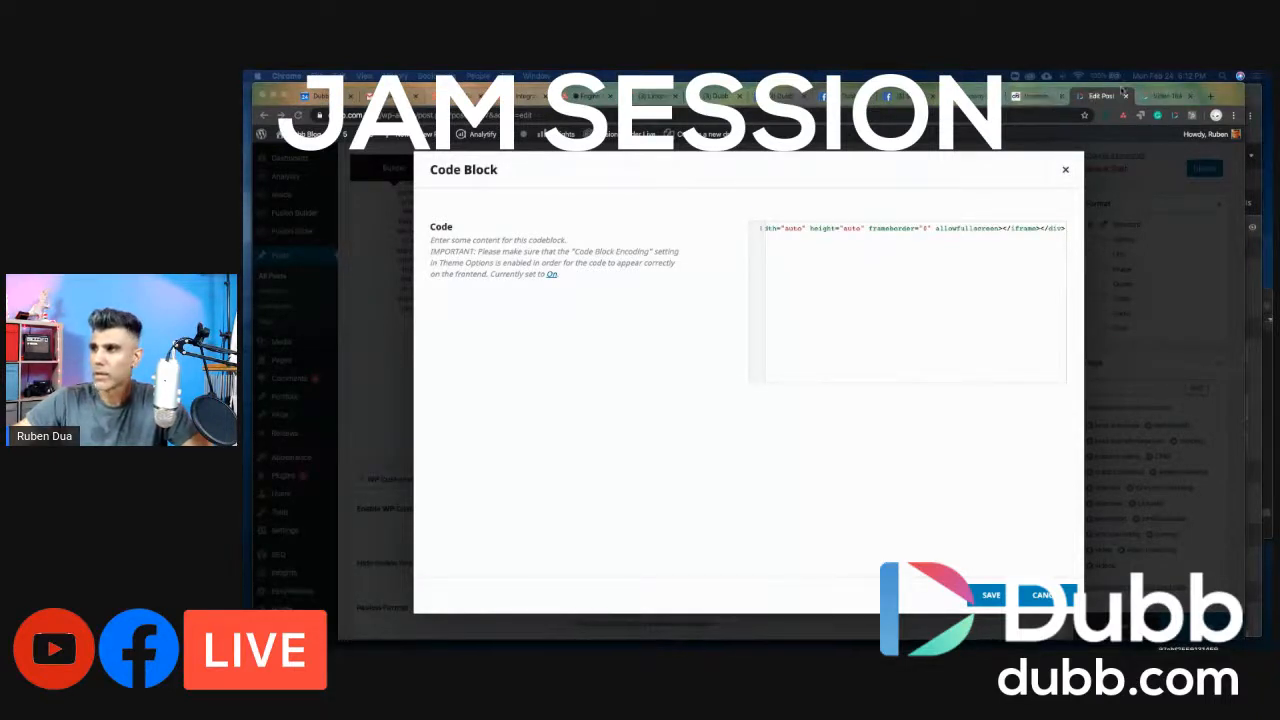
left_click(886, 309)
Switch to Dubb and try the Custom Size embed type, returning the video's embed code to Responsive.
key("ctrl+Tab")
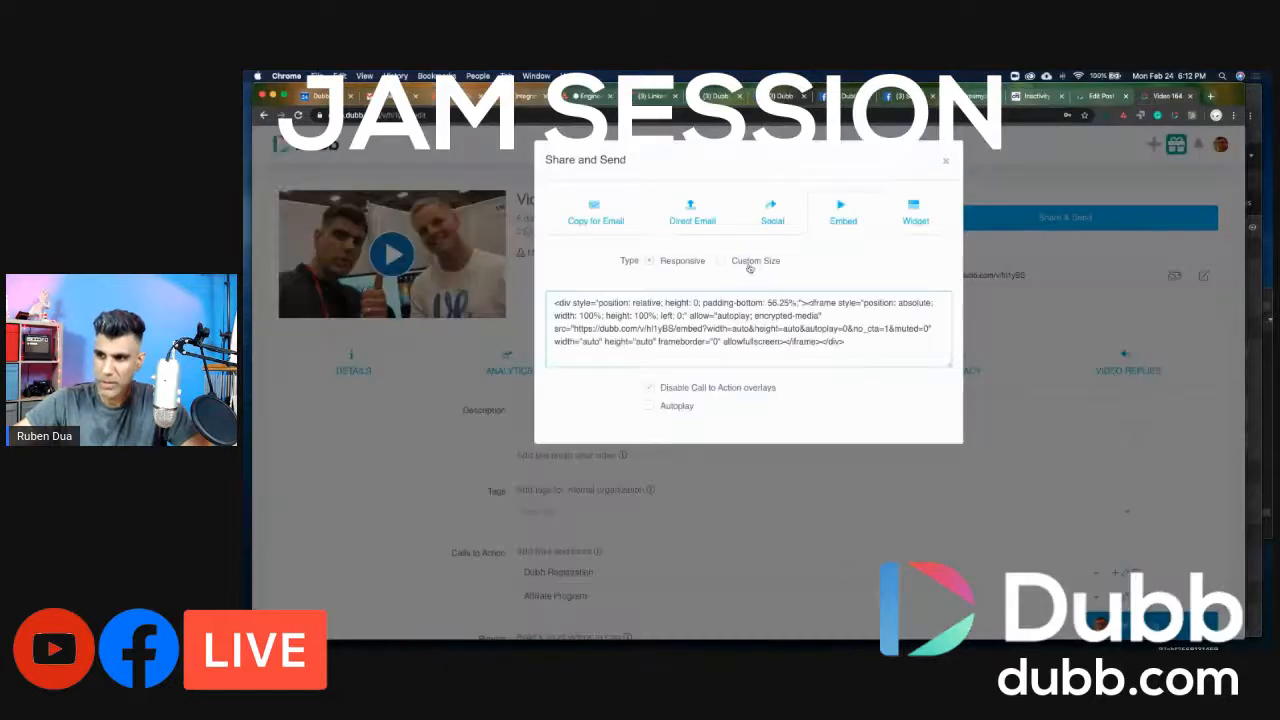
left_click(718, 262)
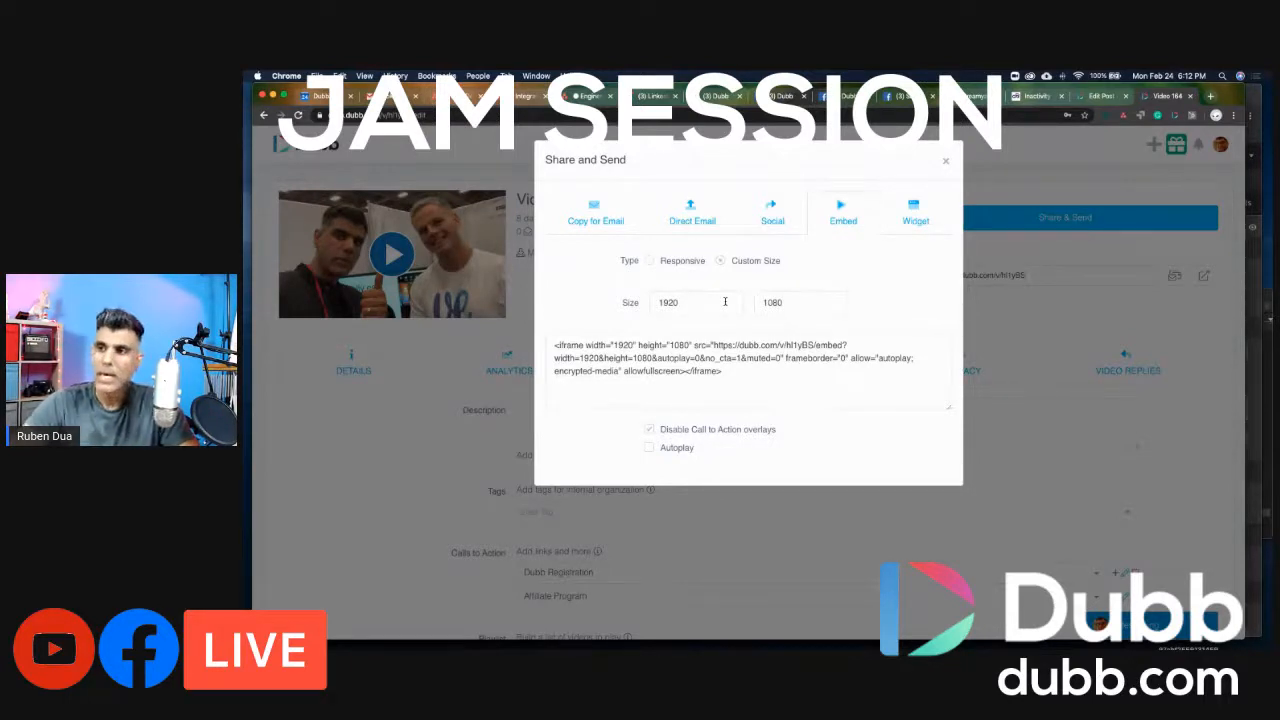
double_click(705, 303)
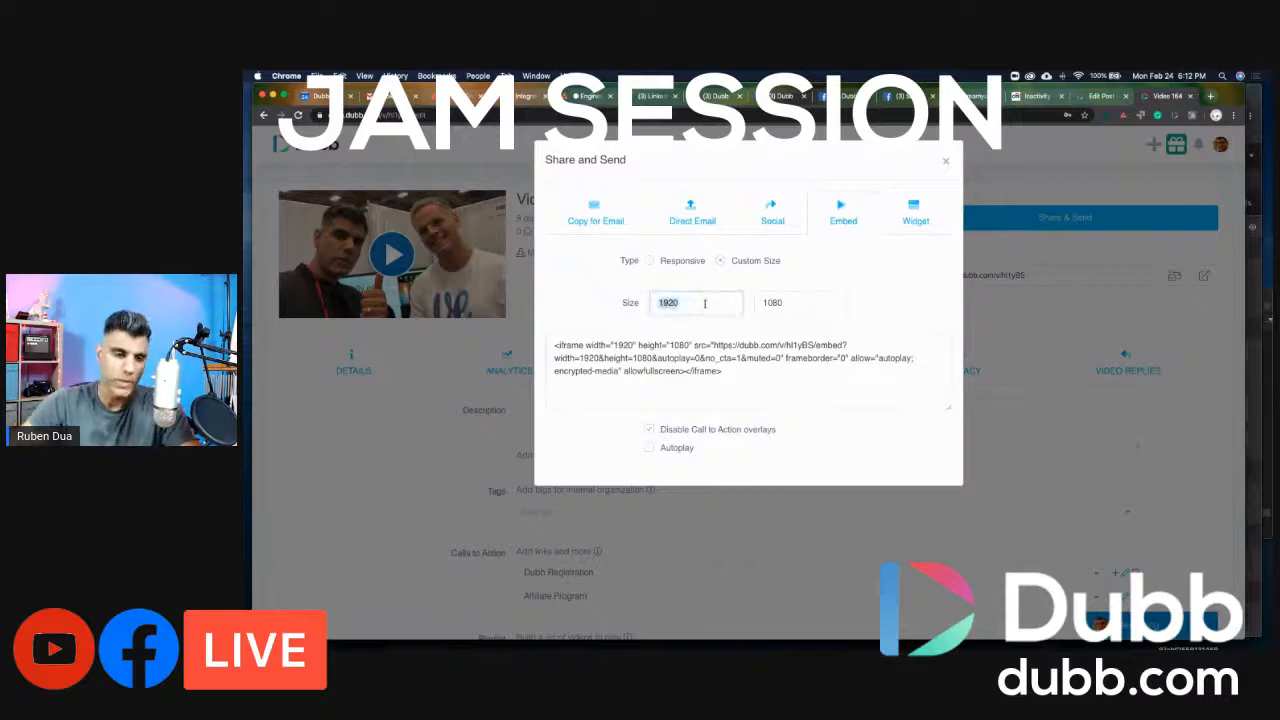
left_click(684, 262)
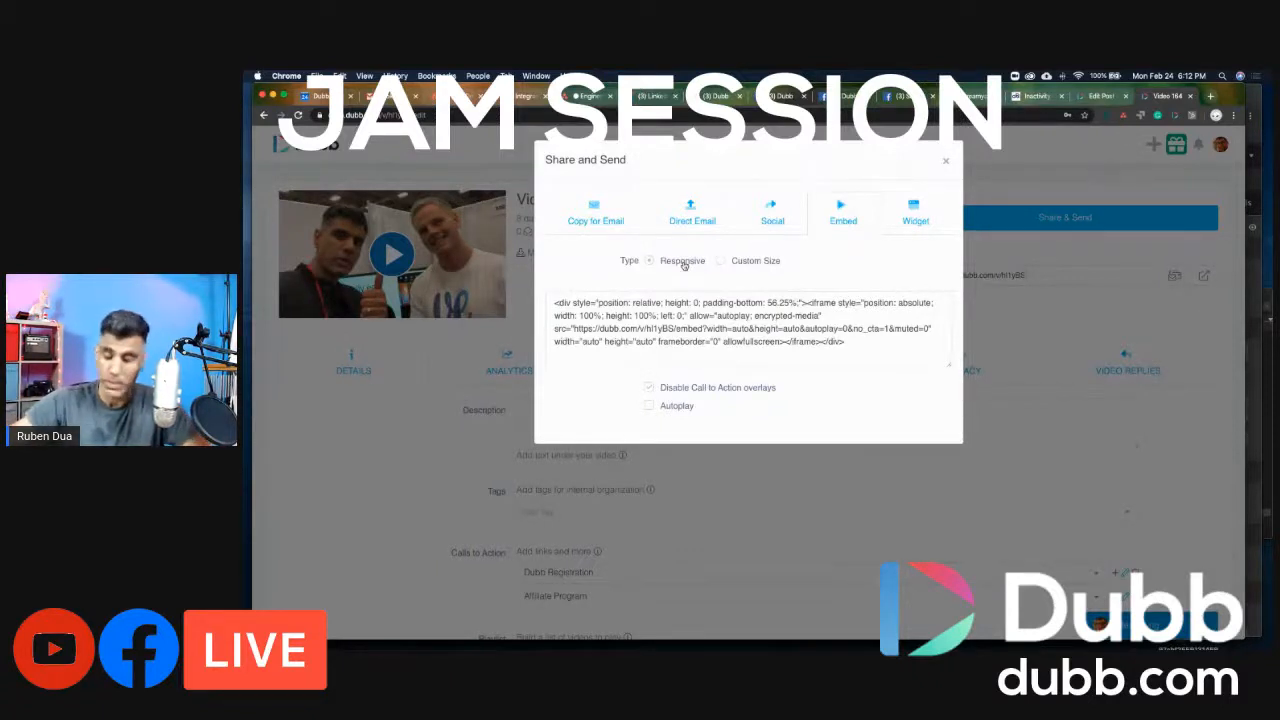
Return to the WordPress post editor and save the Code Block.
left_click(1094, 96)
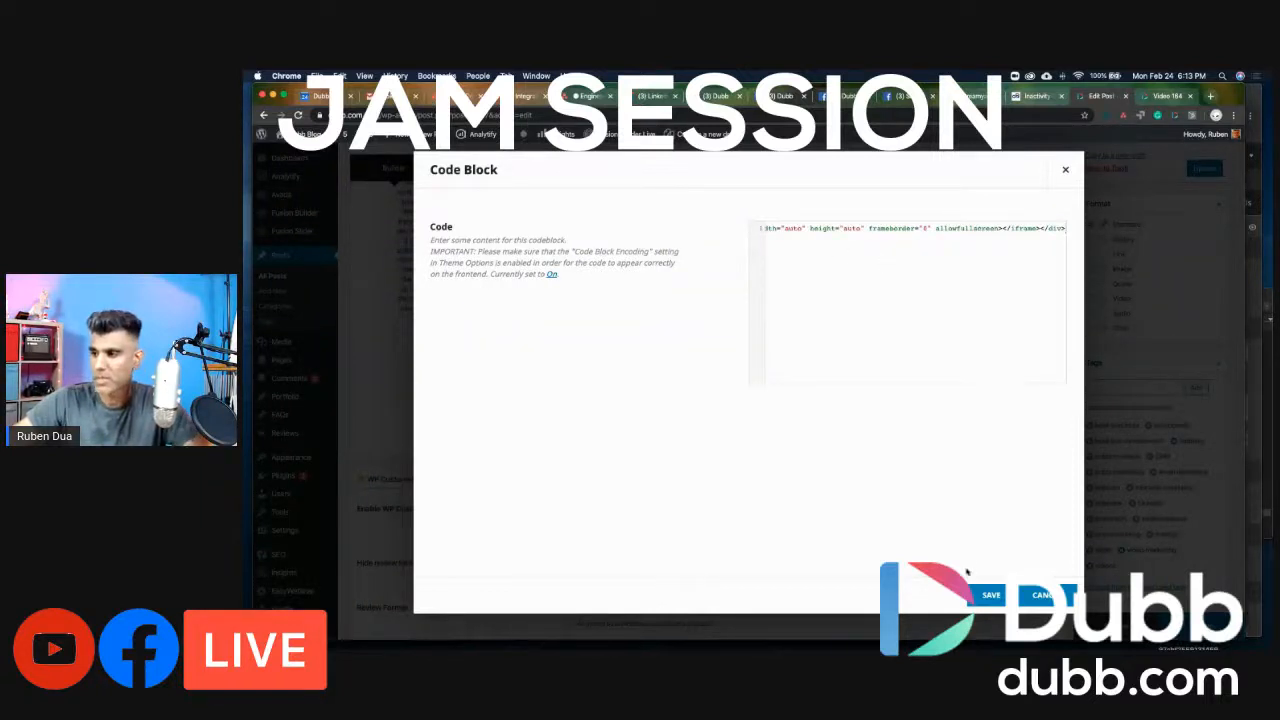
left_click(989, 596)
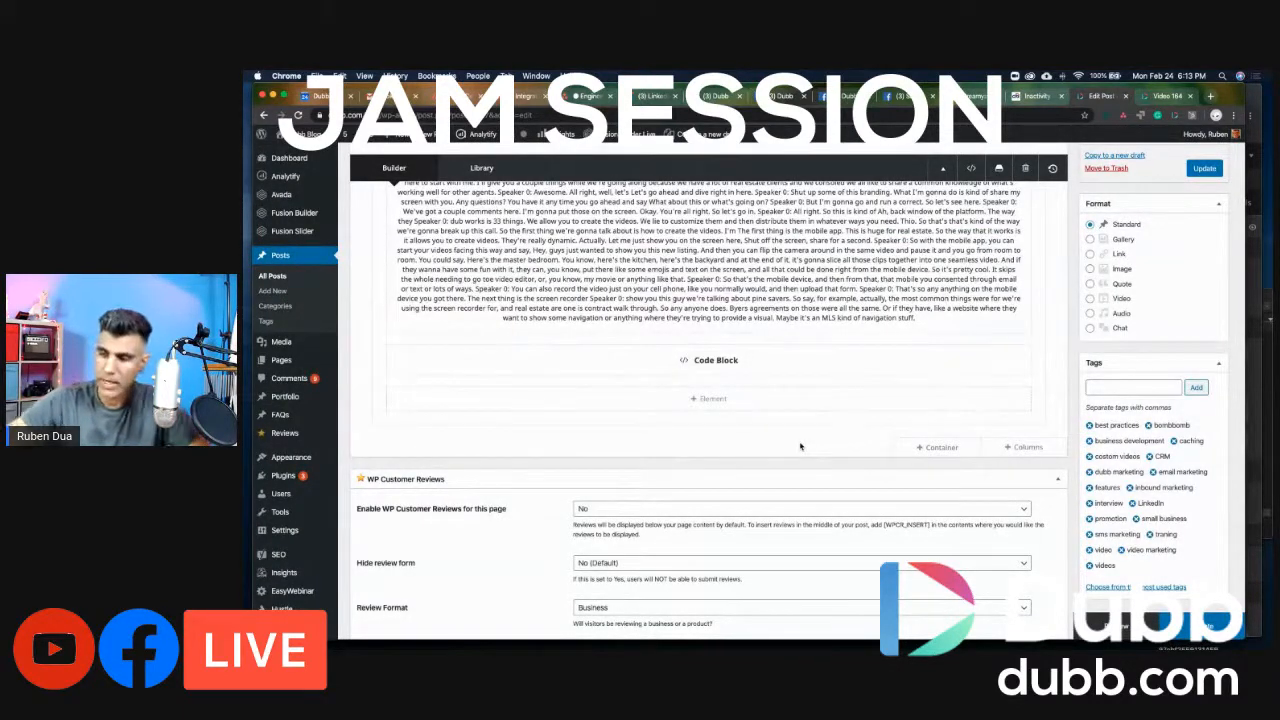
left_click(712, 398)
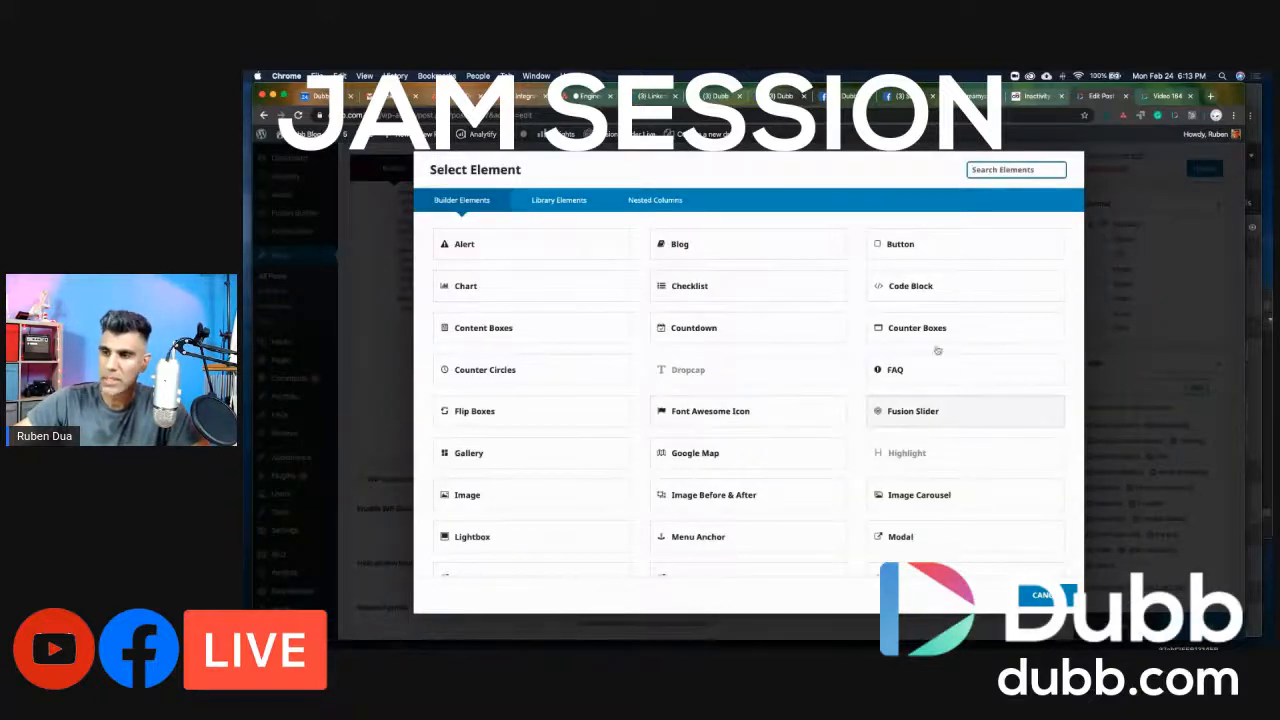
scroll(946, 480, "down", 1)
scroll(949, 482, "down", 7)
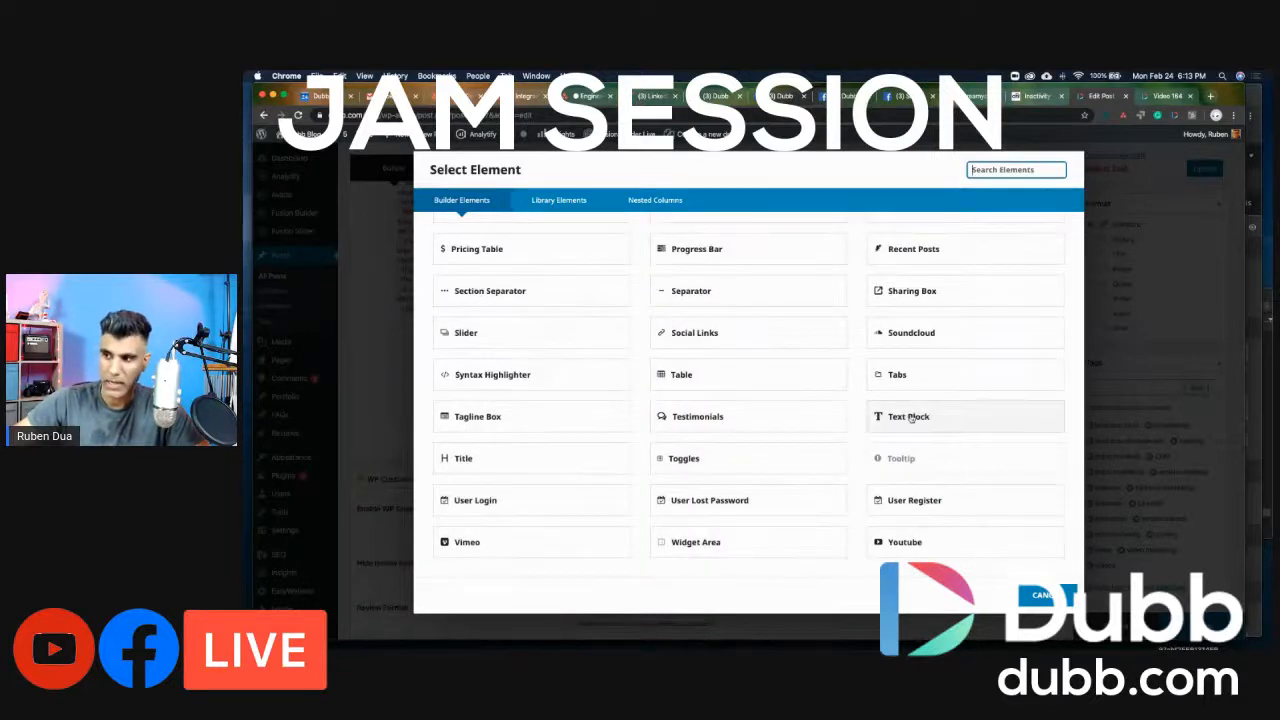
left_click(916, 418)
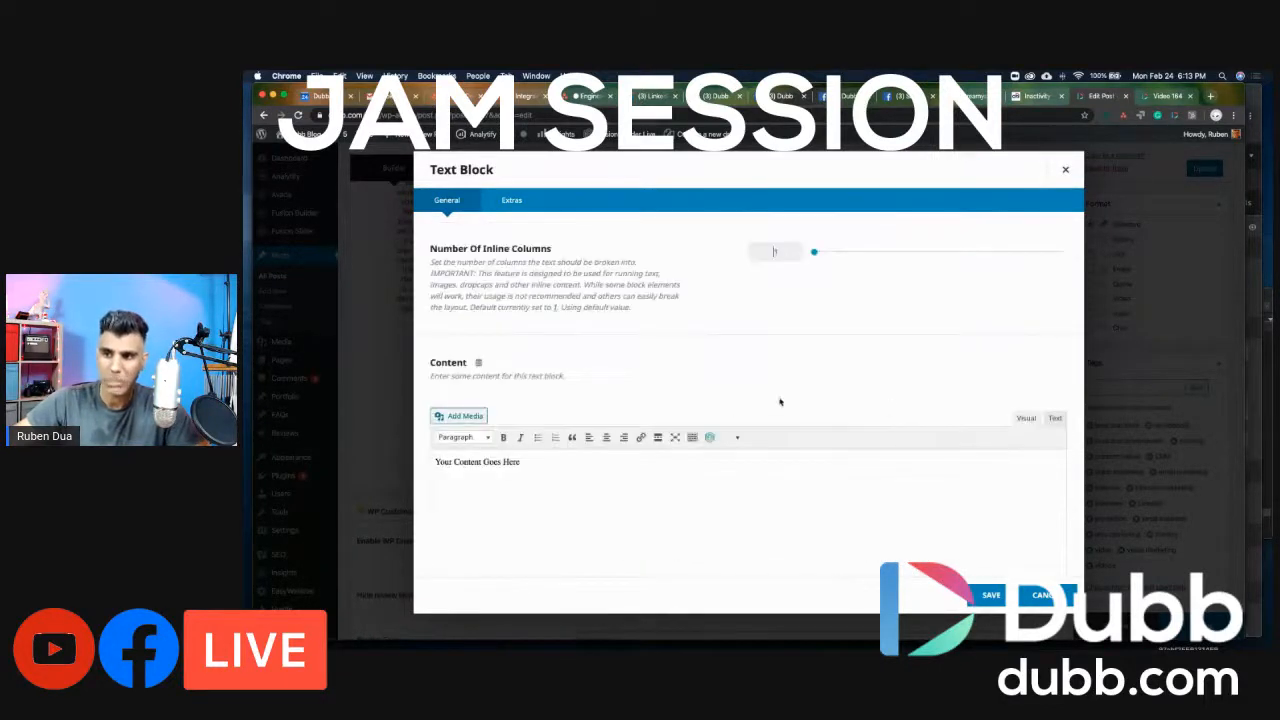
left_click(679, 484)
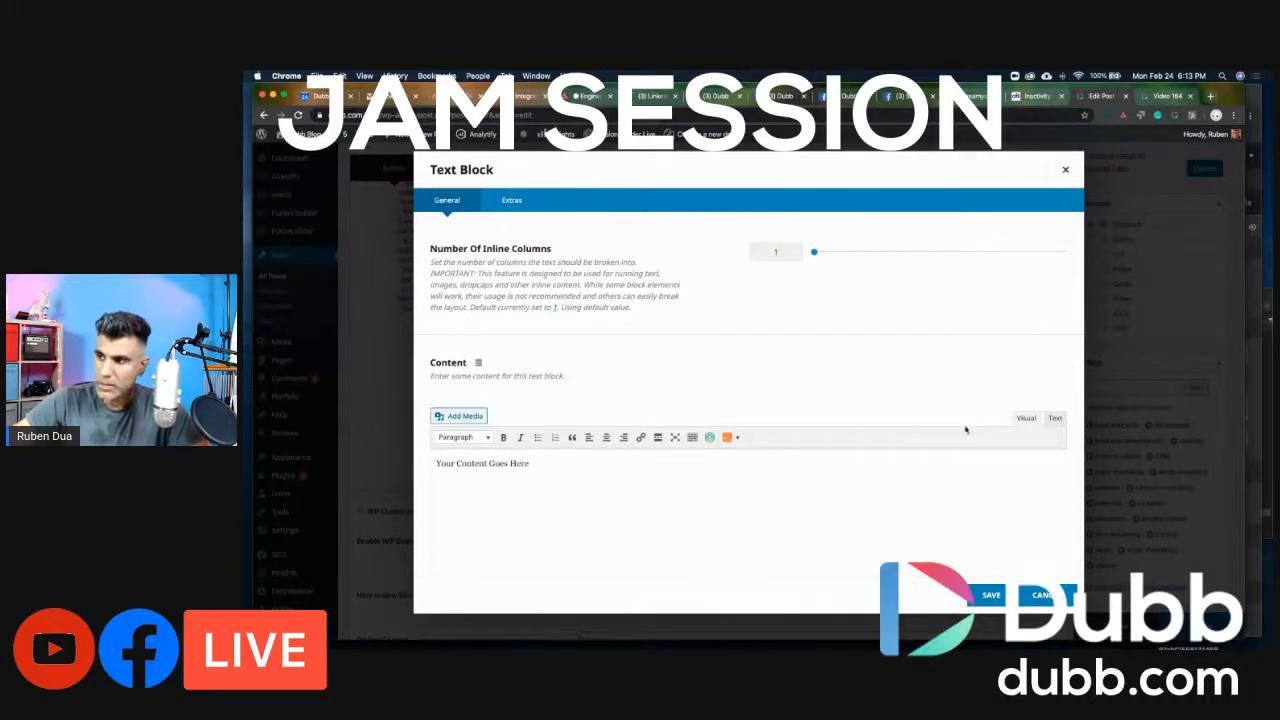
left_click(1055, 419)
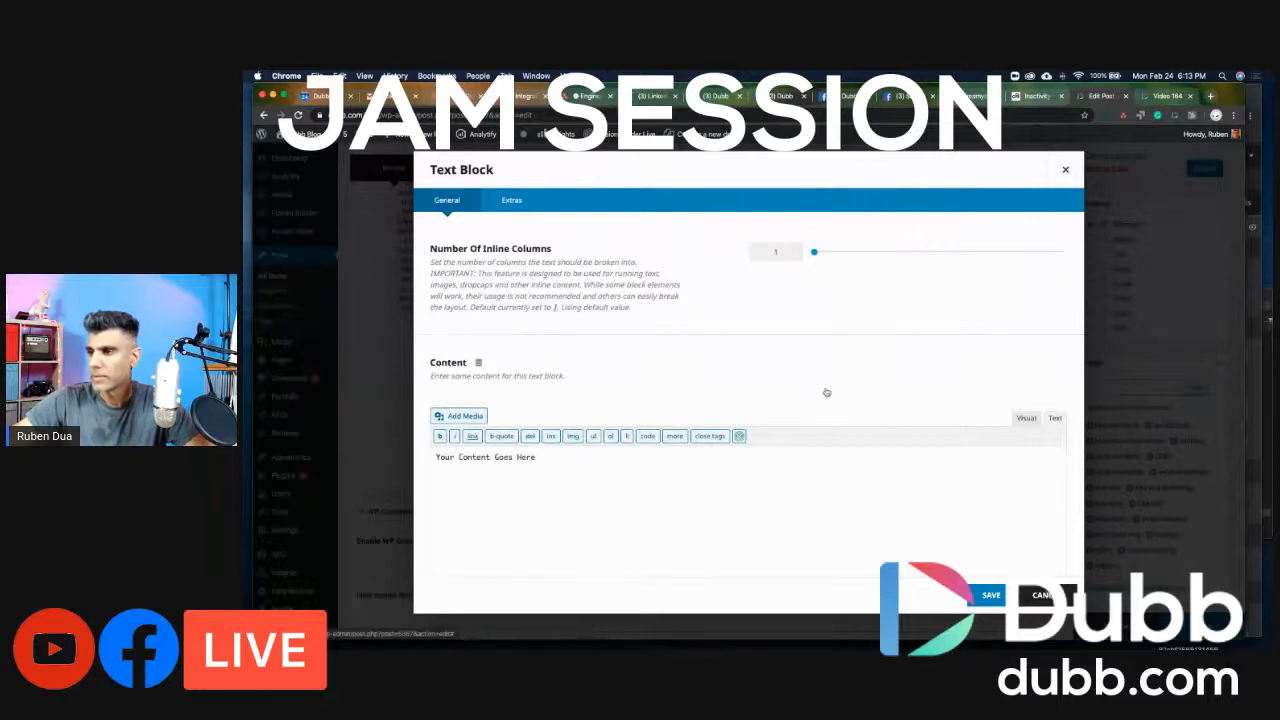
key("Escape")
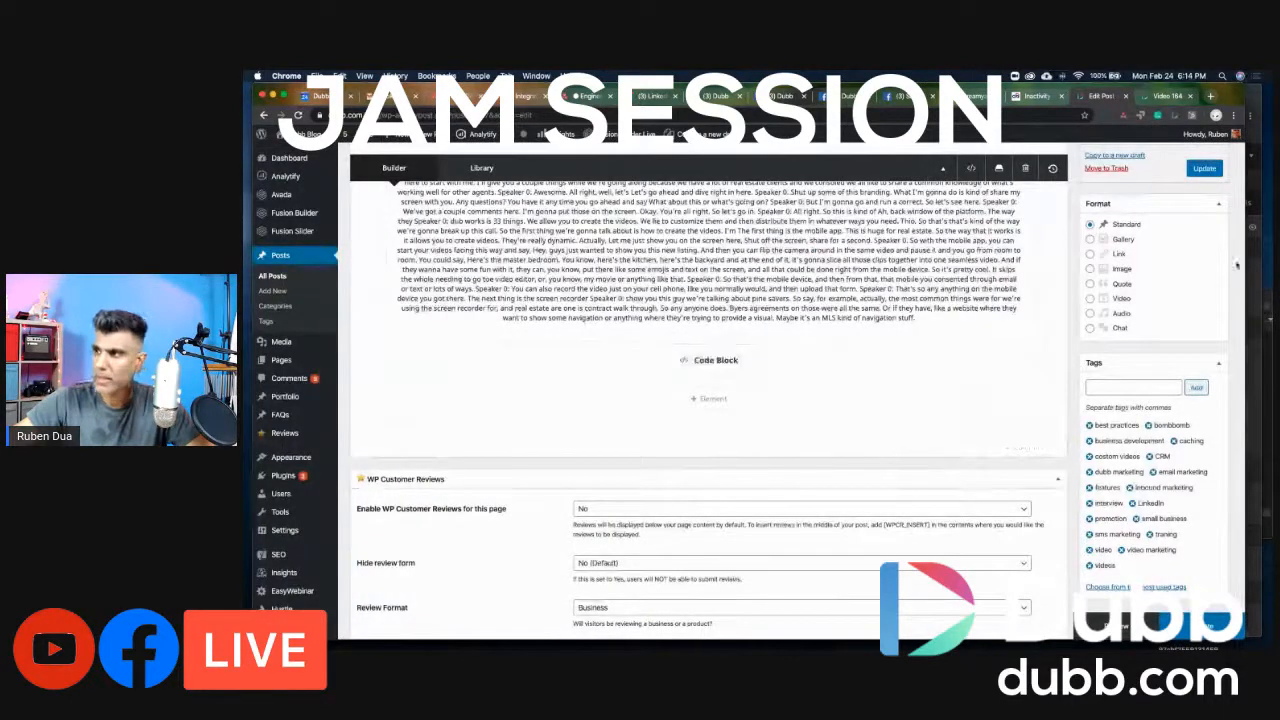
Update the post and look through its published page down to the embedded Dubb video.
left_click(1213, 170)
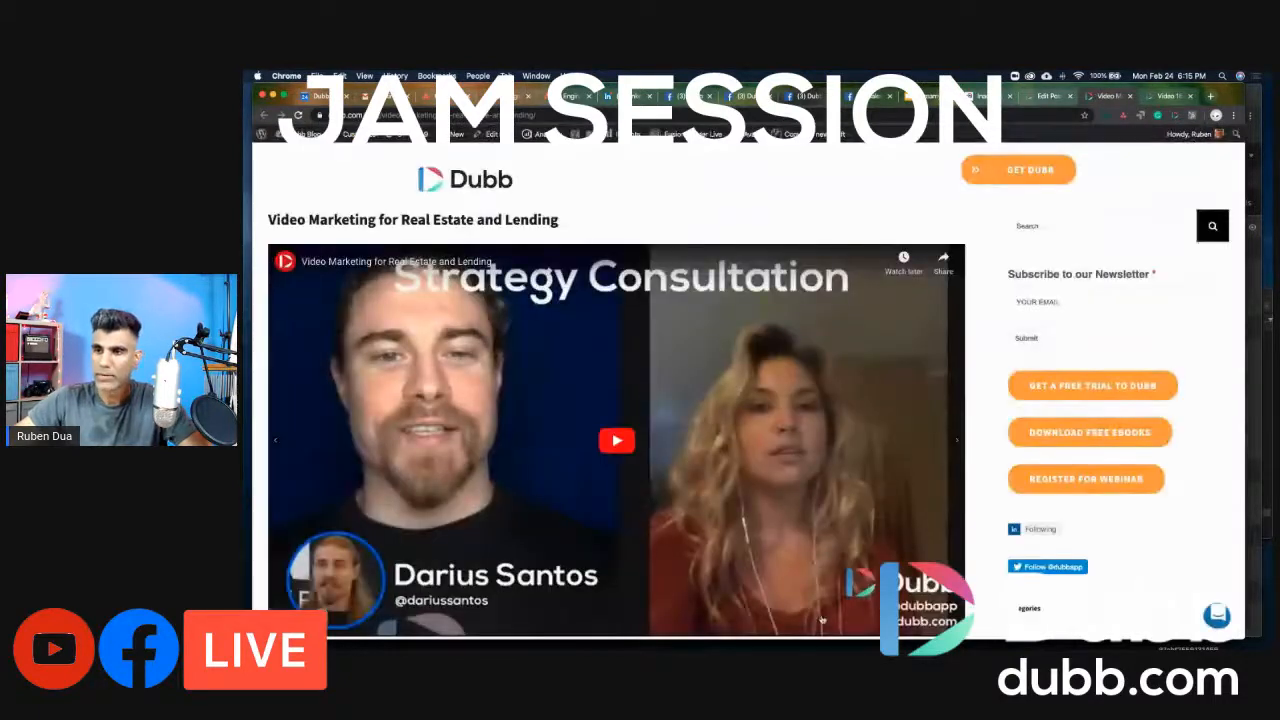
scroll(822, 620, "down", 8)
scroll(822, 620, "up", 8)
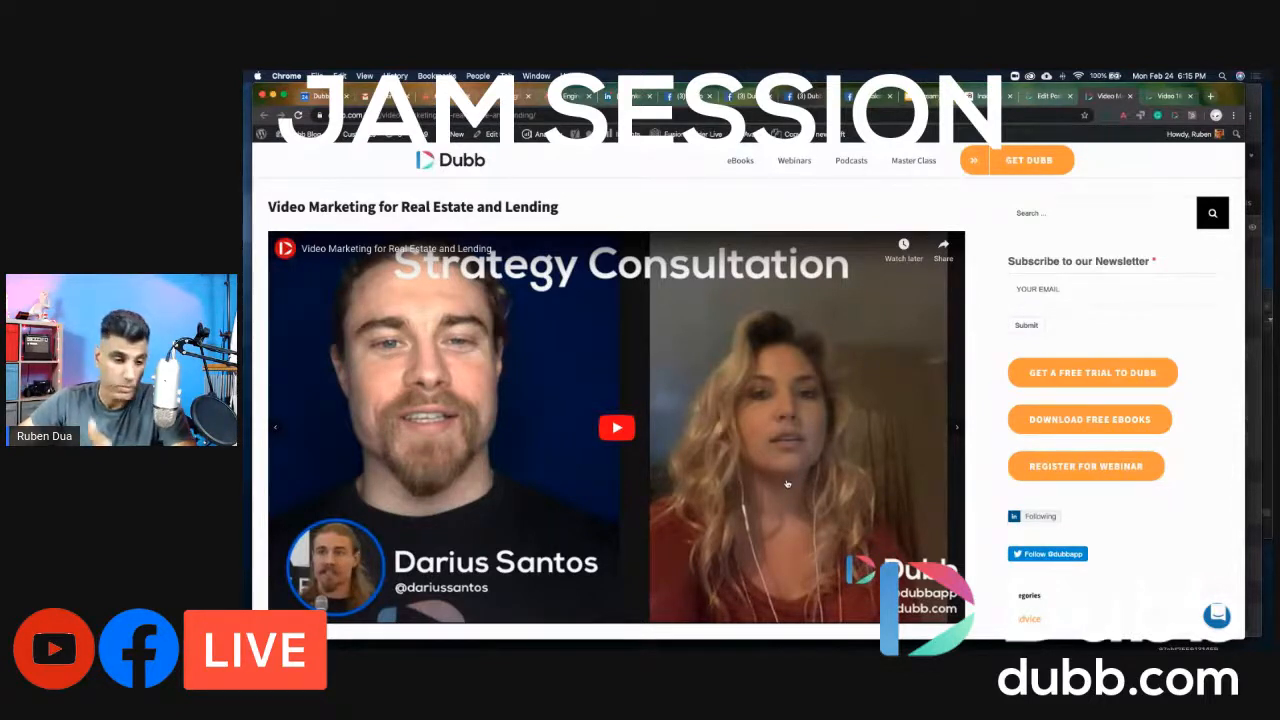
scroll(786, 490, "down", 3)
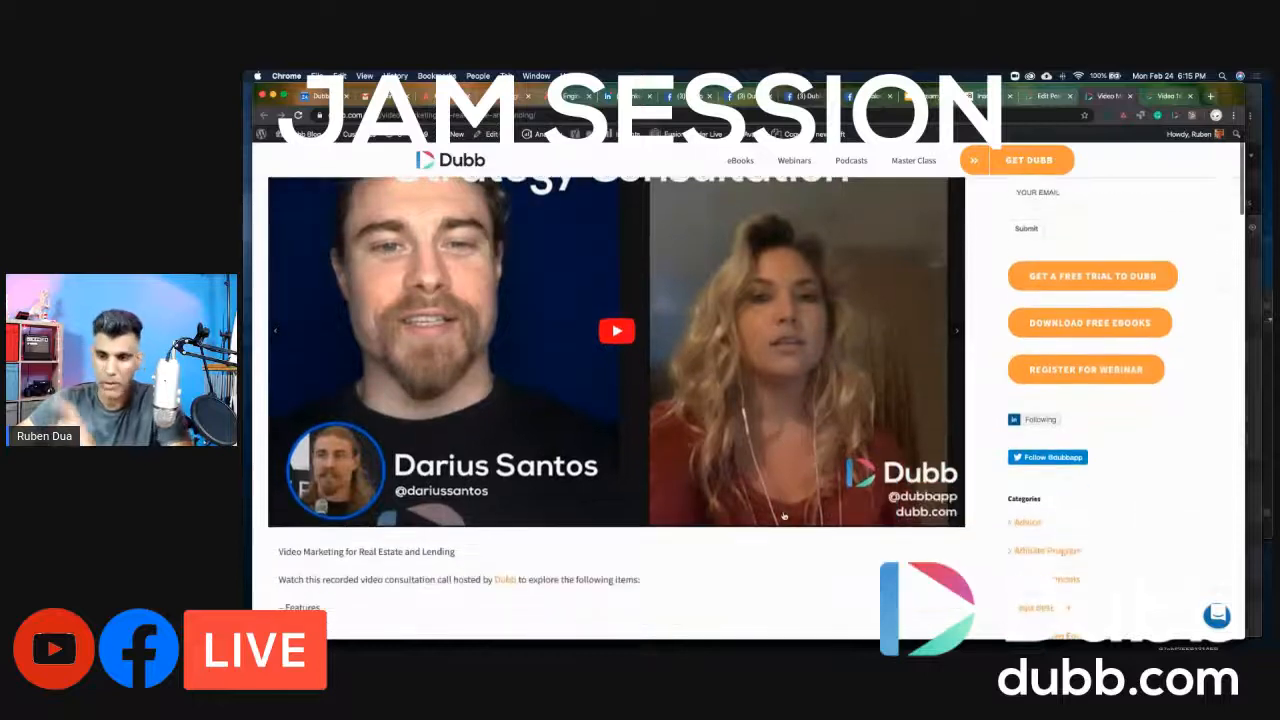
scroll(784, 516, "down", 3)
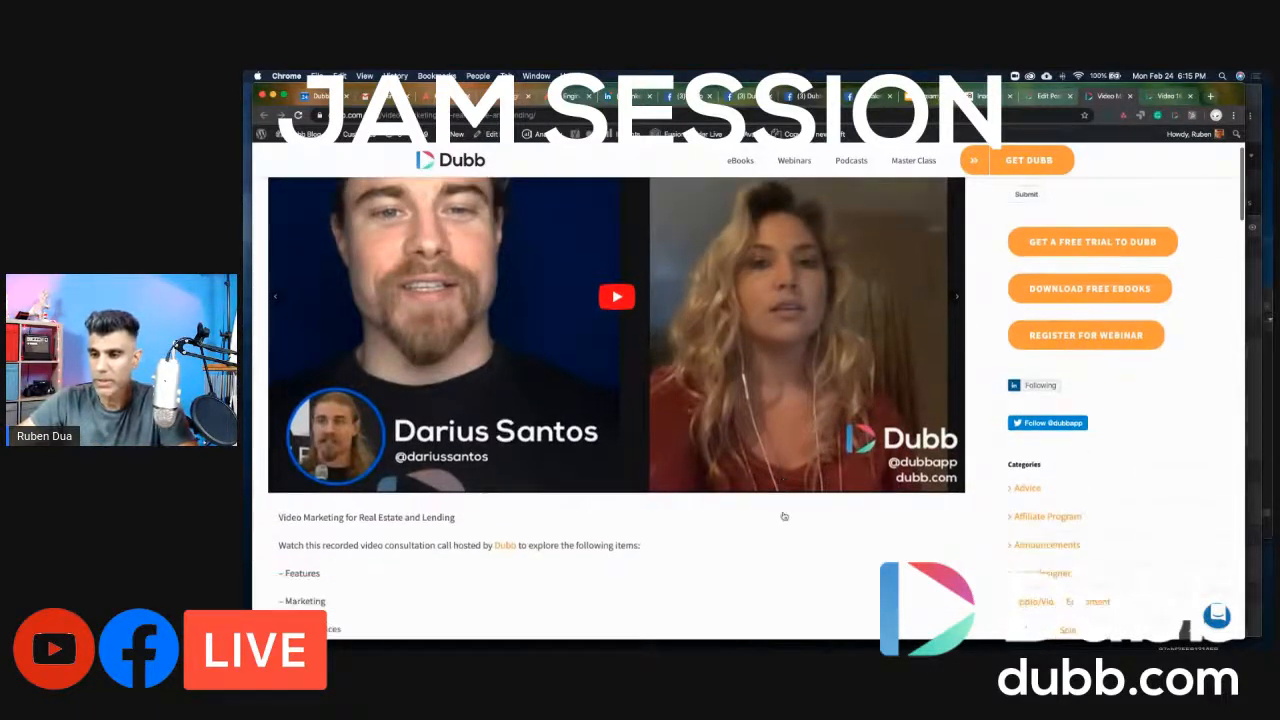
scroll(784, 516, "down", 15)
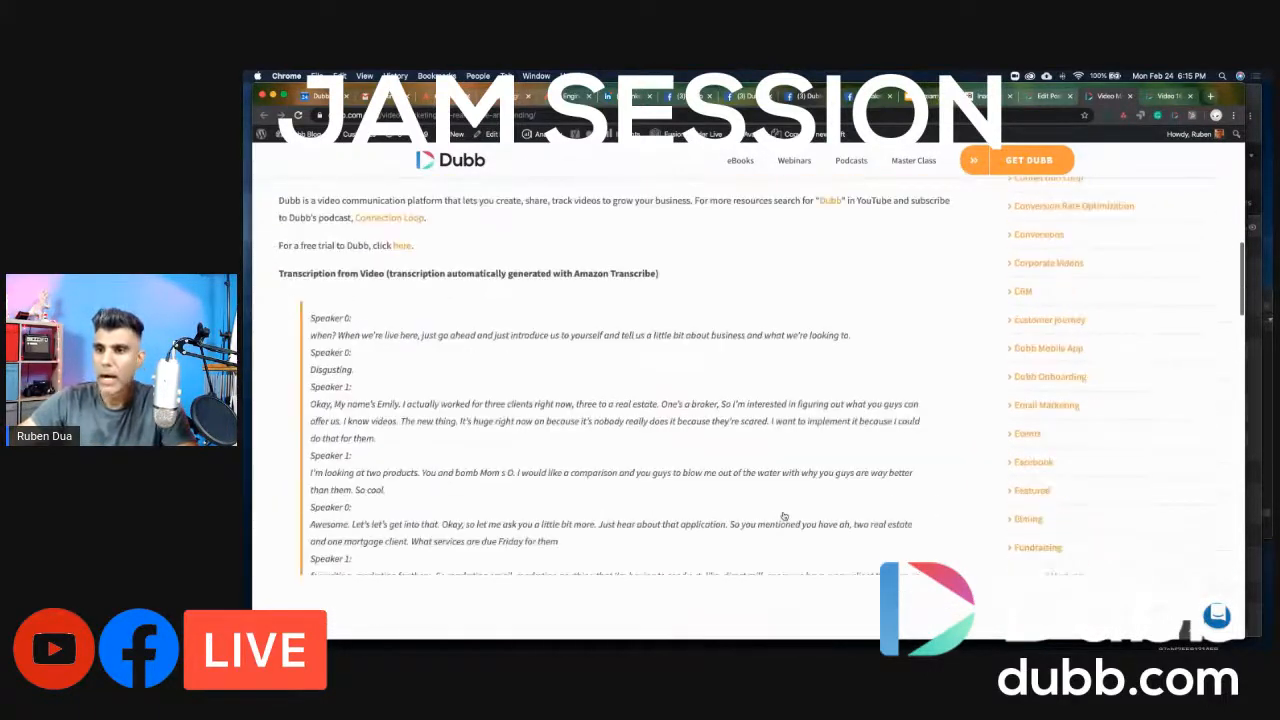
scroll(784, 516, "up", 20)
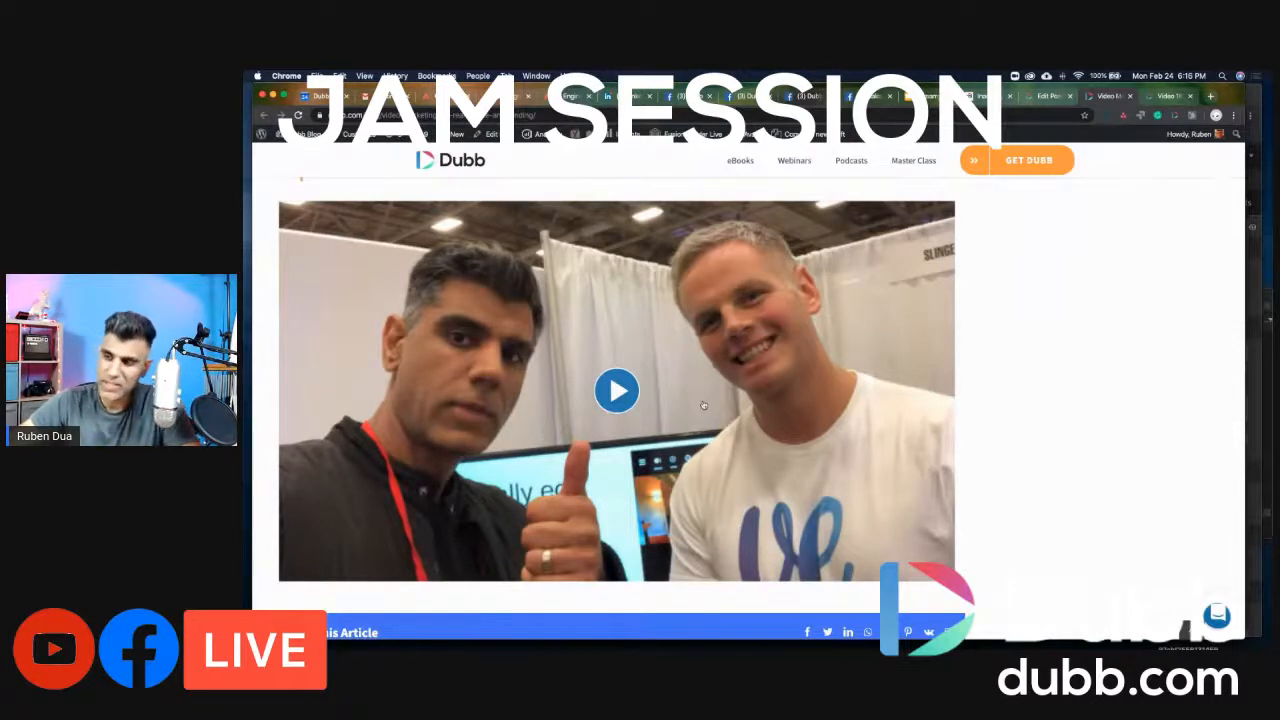
Play and pause the embedded video on the published post, and view the rest of the page.
left_click(616, 392)
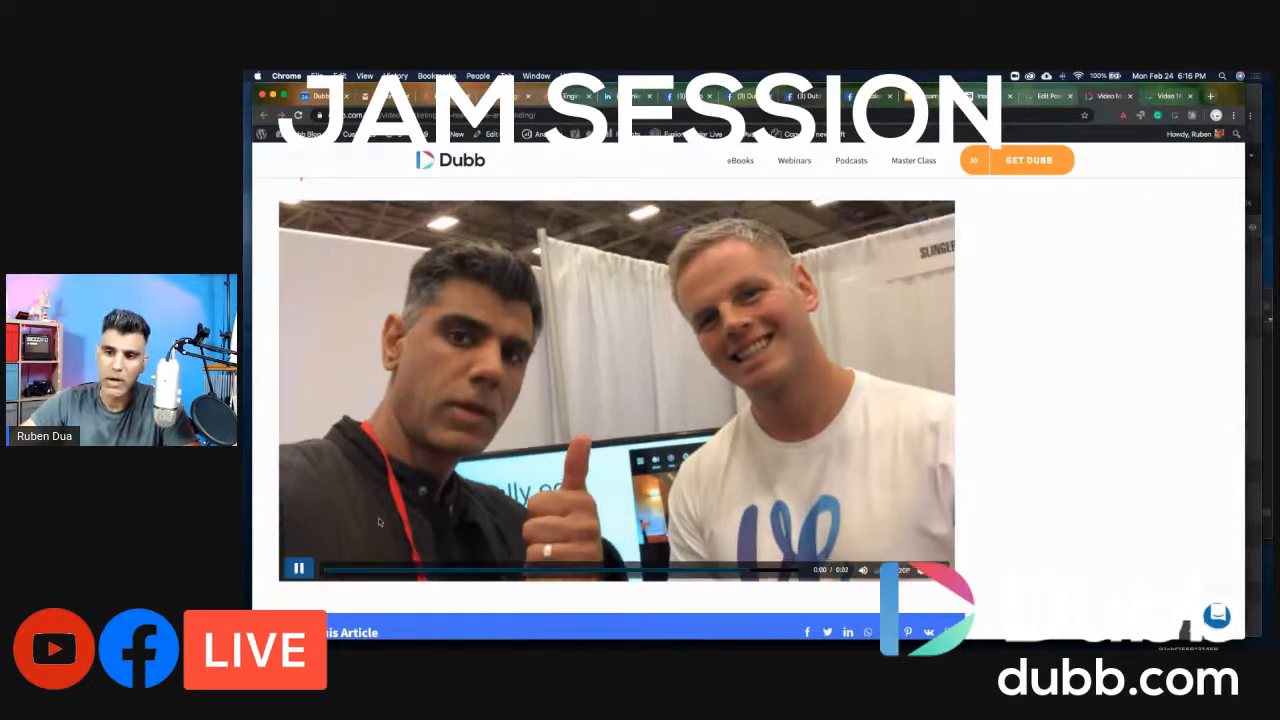
left_click(299, 569)
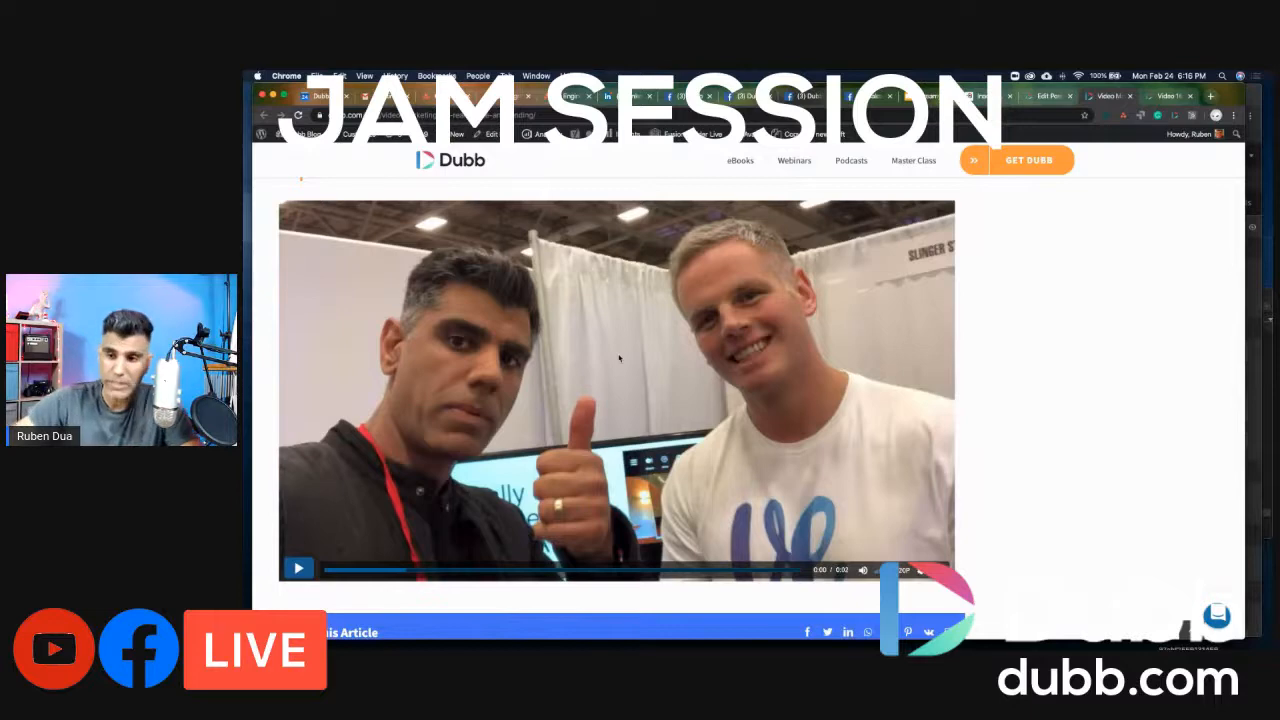
scroll(630, 462, "down", 15)
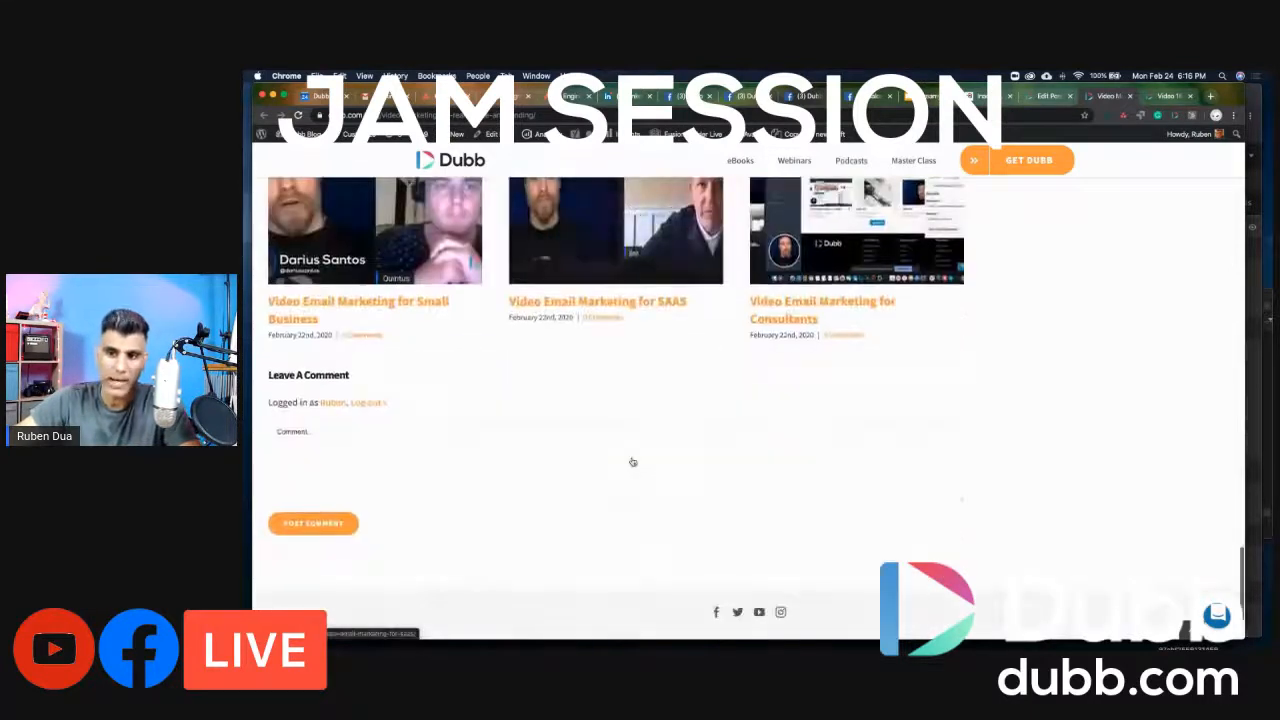
Finish viewing the published page, return to the post editor and switch the post from Fusion Builder to the Default Editor.
scroll(632, 462, "down", 3)
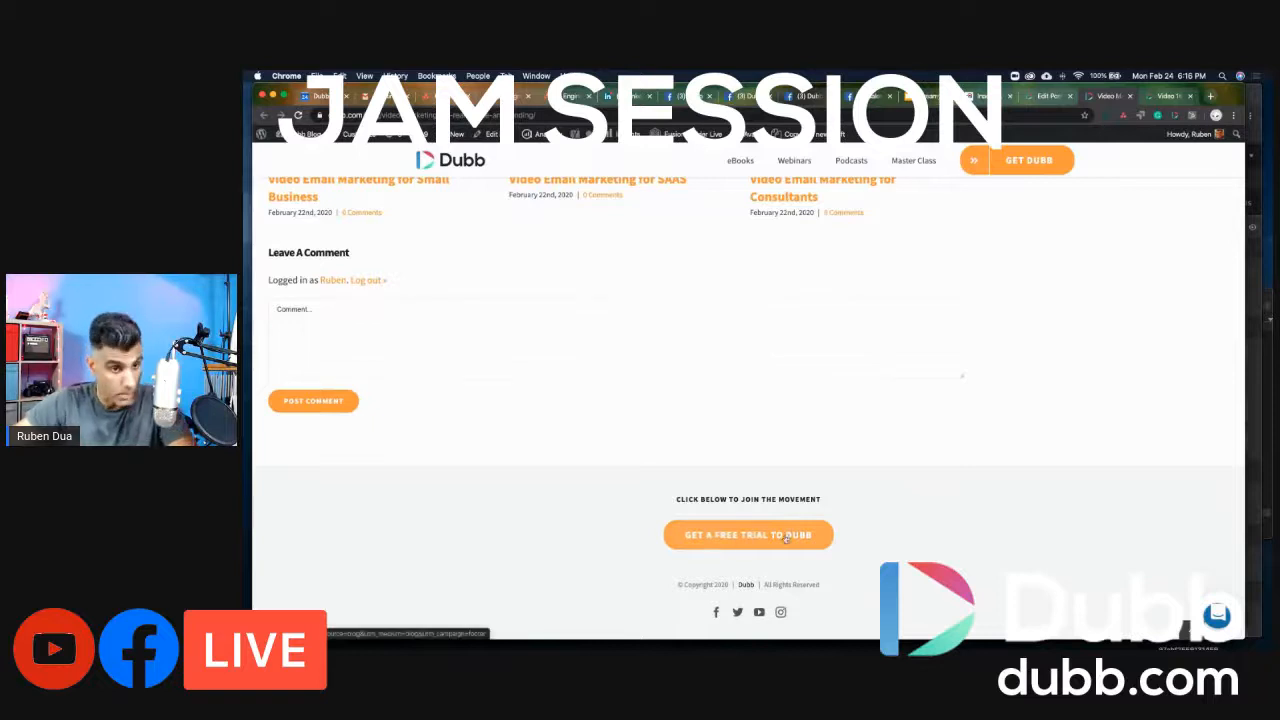
scroll(787, 538, "up", 8)
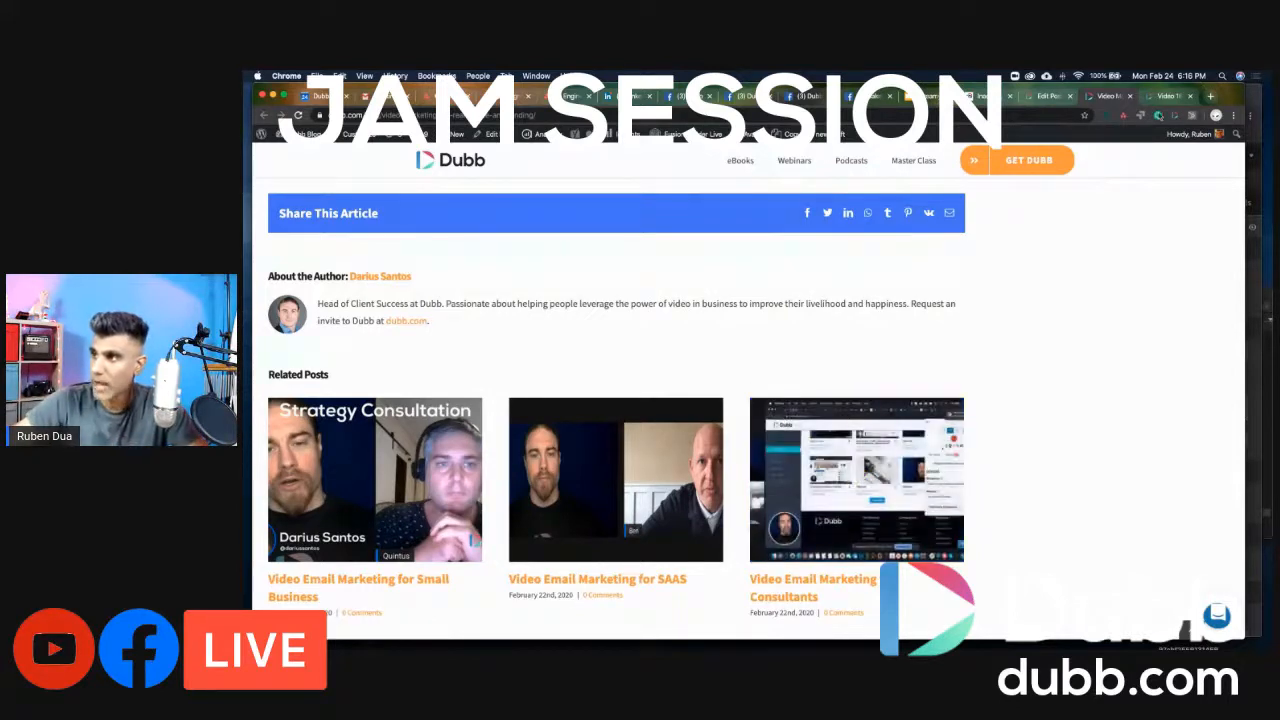
left_click(1045, 96)
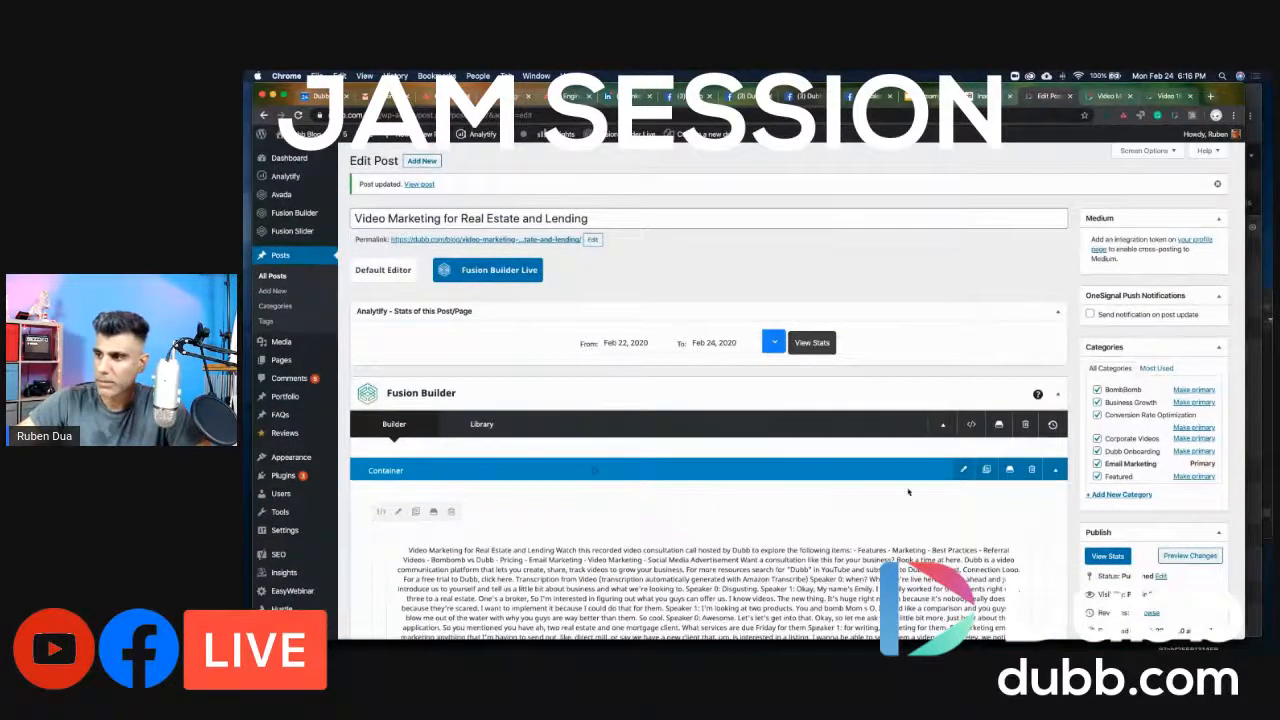
scroll(835, 560, "down", 8)
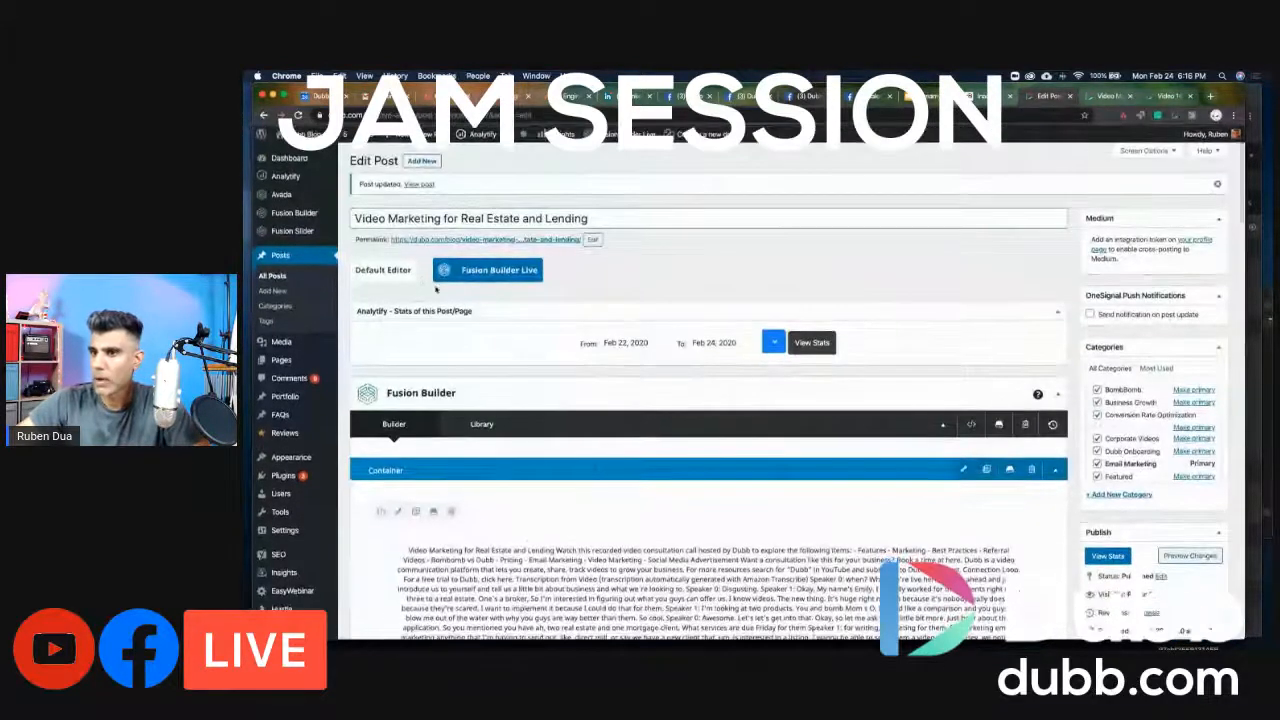
left_click(385, 271)
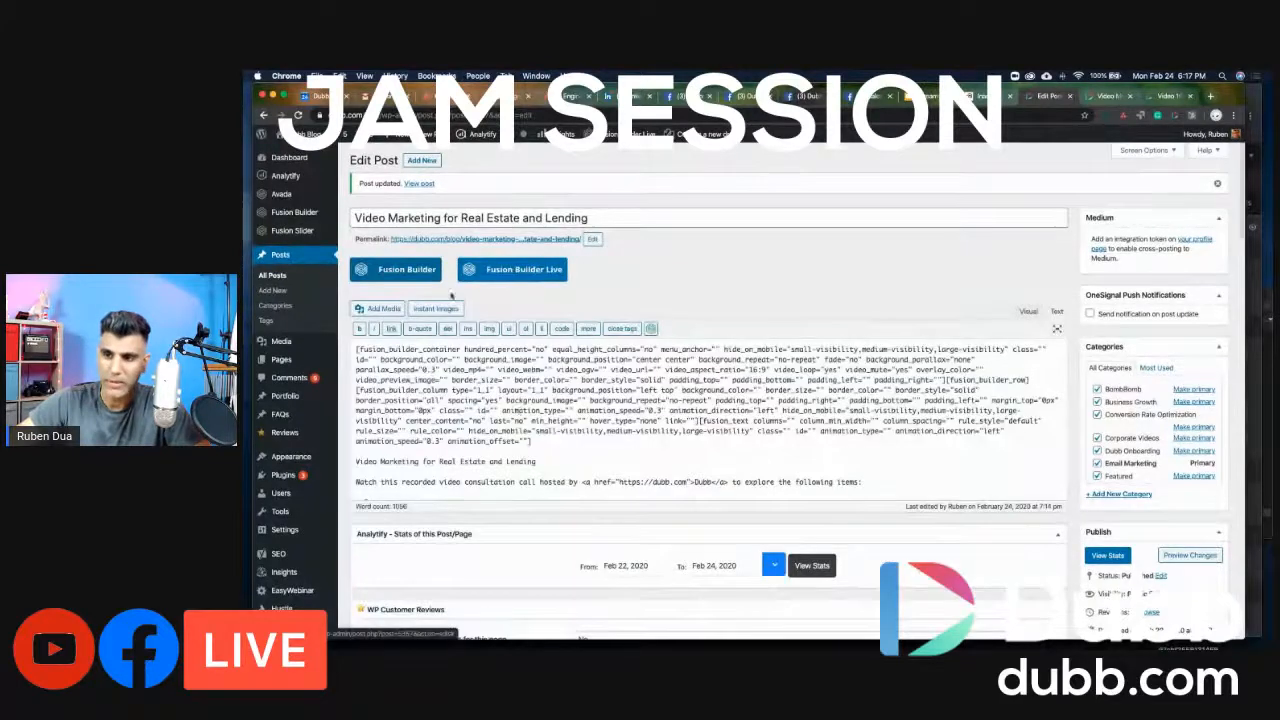
Paste the Dubb responsive iframe embed code a few blank lines below the closing fusion_builder_container shortcode, at the end of the post's HTML.
scroll(690, 437, "down", 2)
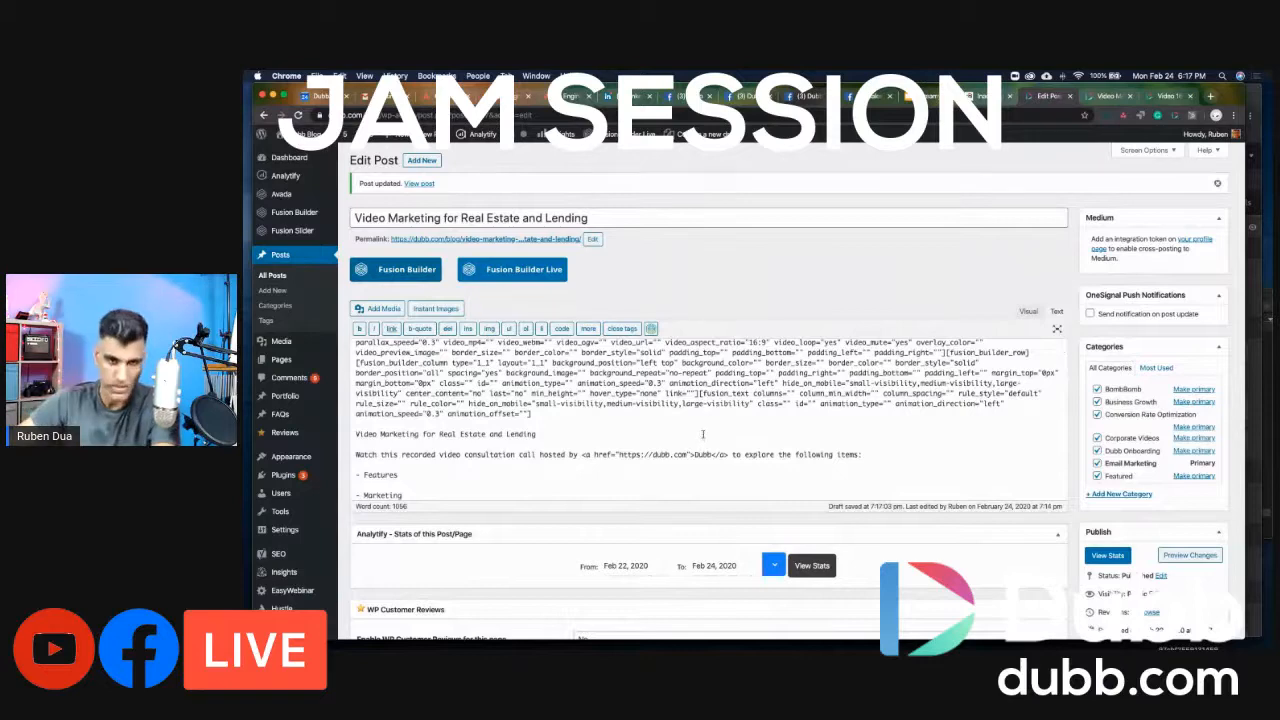
scroll(797, 425, "down", 5)
scroll(797, 425, "down", 10)
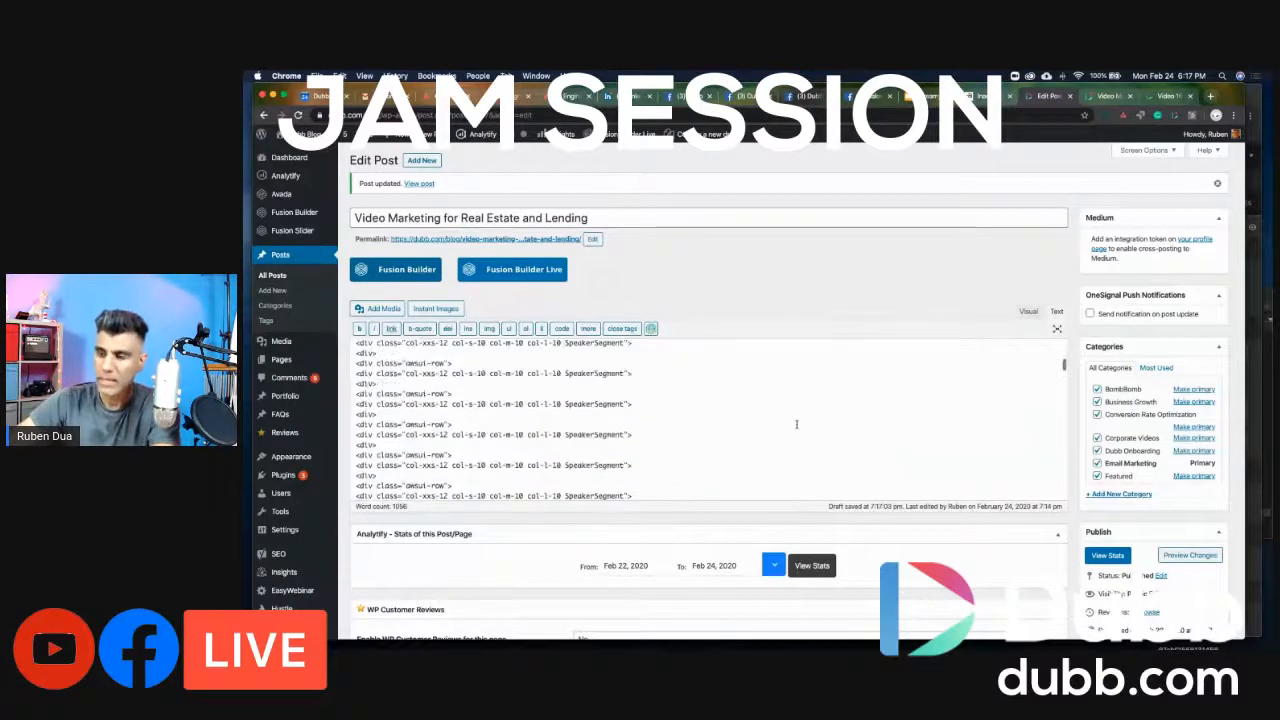
scroll(797, 424, "down", 10)
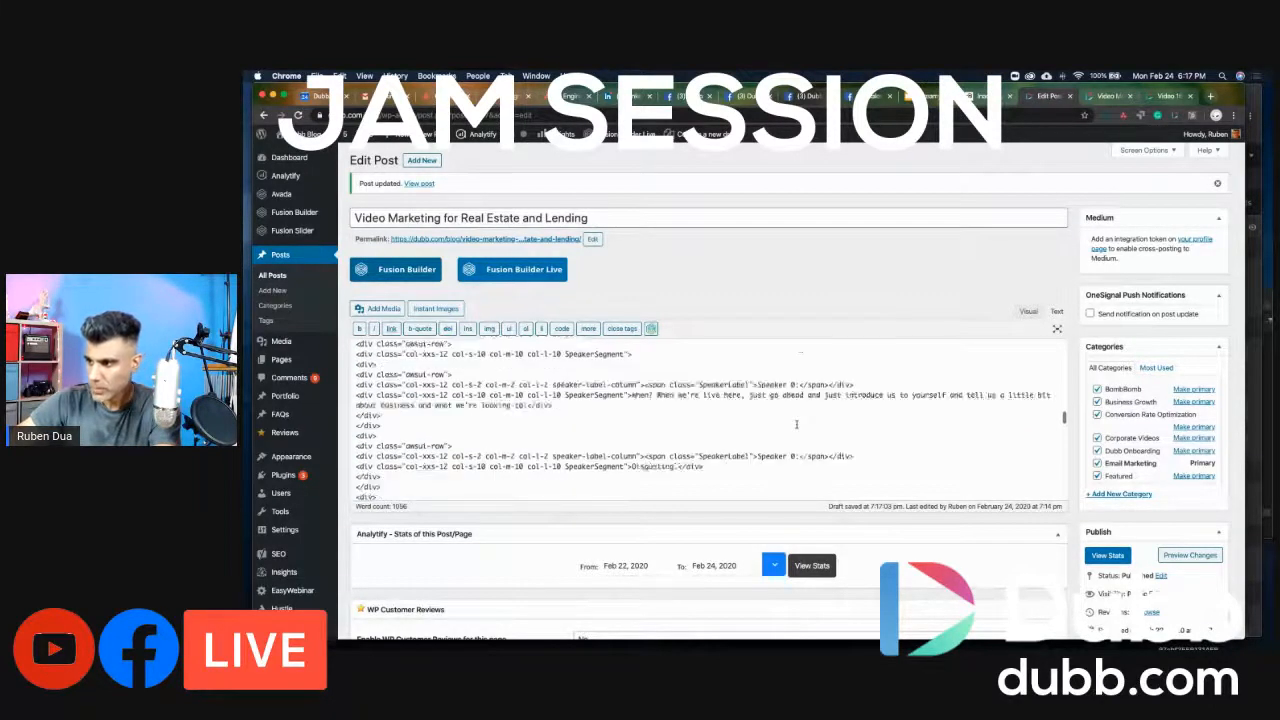
scroll(782, 424, "down", 2)
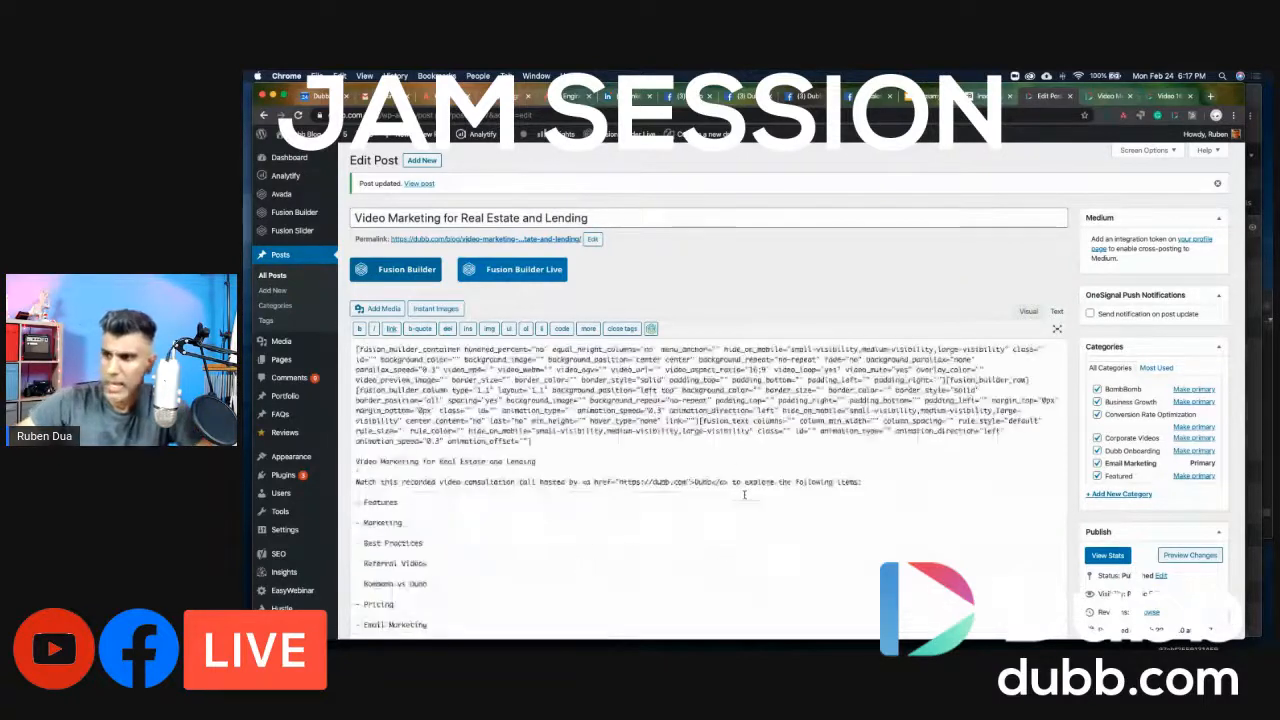
scroll(876, 479, "down", 10)
scroll(876, 479, "down", 5)
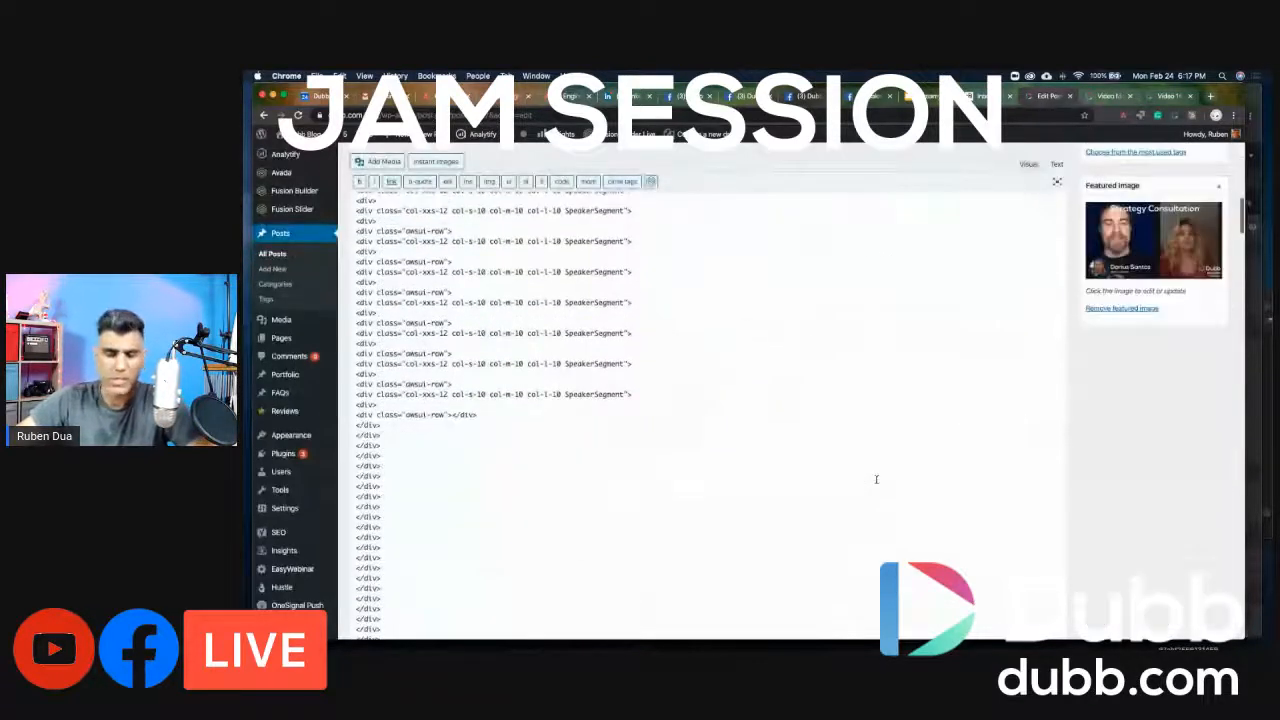
scroll(876, 479, "up", 10)
scroll(876, 479, "down", 8)
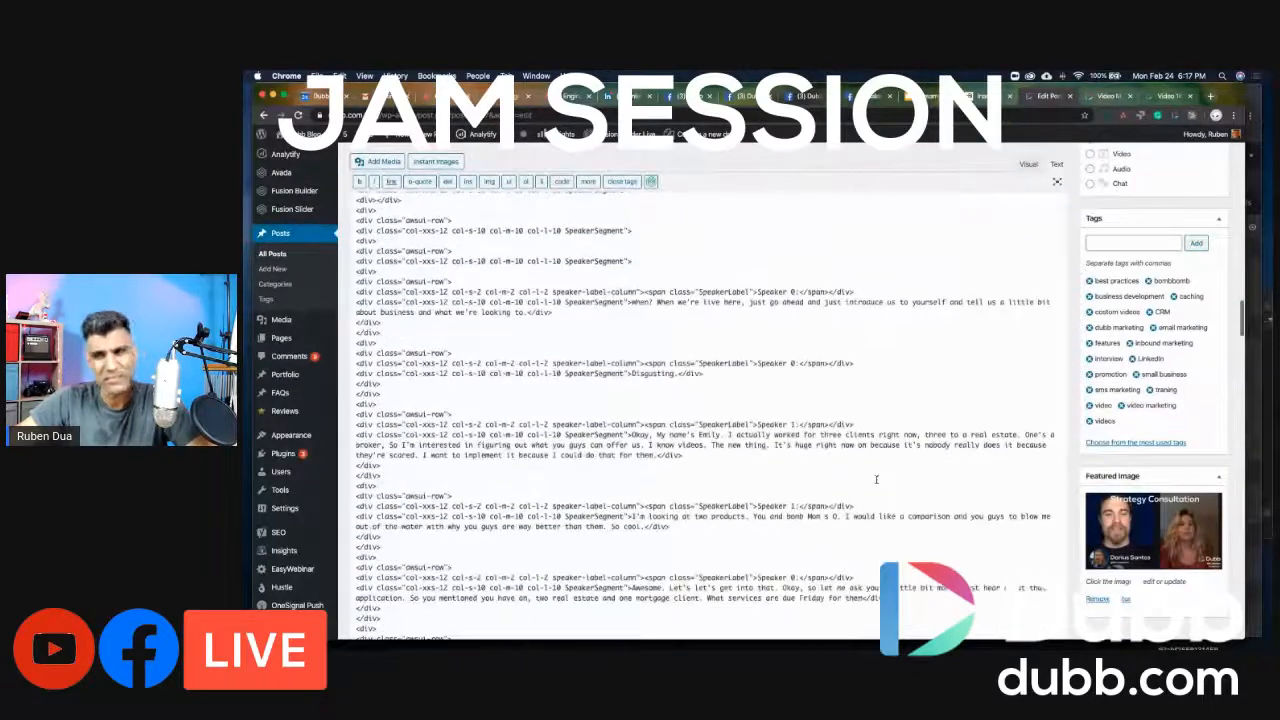
scroll(876, 479, "down", 10)
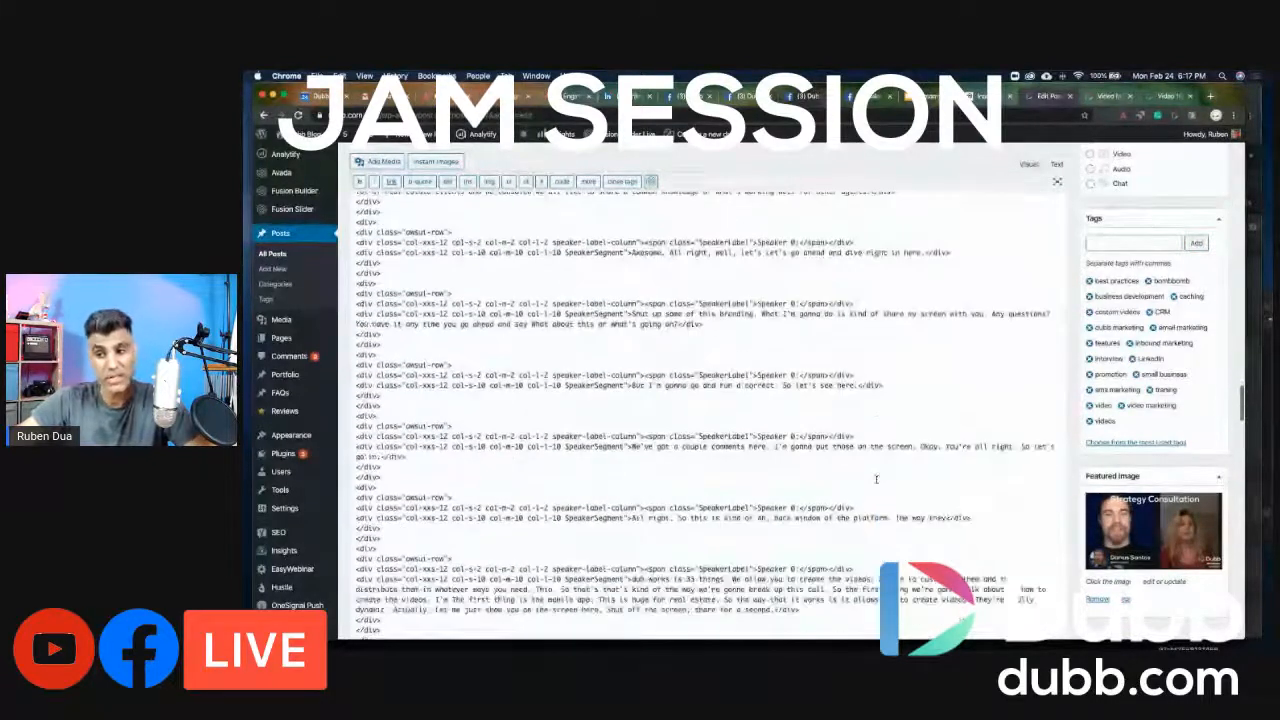
scroll(876, 479, "down", 10)
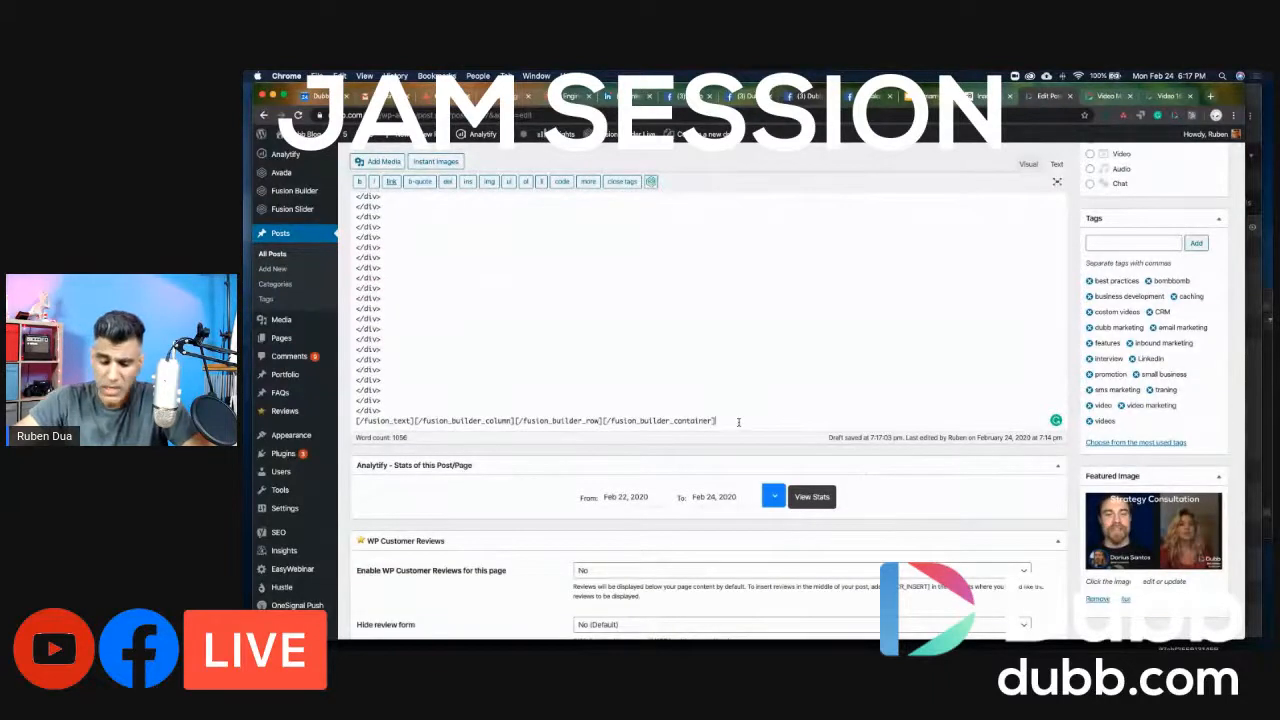
left_click(738, 422)
key("Return")
key("Return")
key("Return")
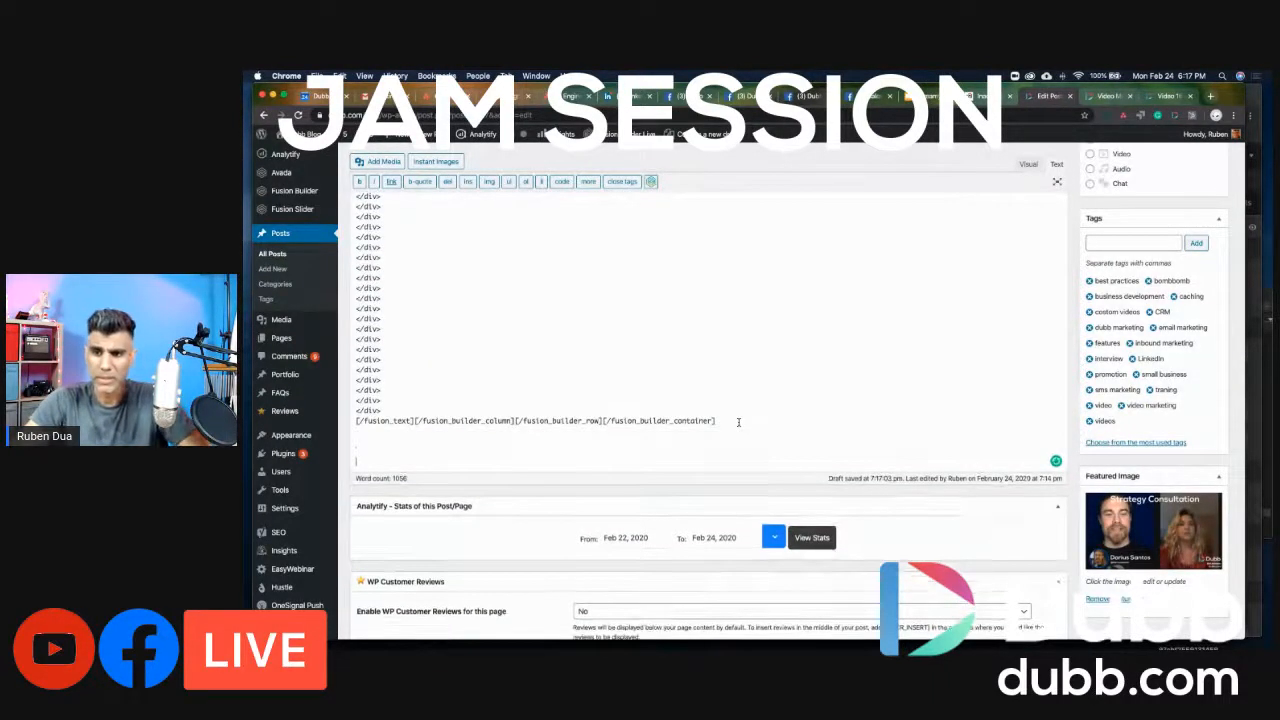
type("<div style=\"position: relative; height: 0; padding-bottom: 56.25%;\"><iframe style=\"position: absolute; width: 100%; height: 100%; left: 0;\" allow=\"autoplay; encrypted-media\" src=\"https://dubb.com/v/hlly85/embed?width=auto&height=auto&autoplay=0&no_cta=1&muted=0\" width=\"auto\" height=\"auto\" frameborder=\"0\" allowfullscreen></iframe> </div>")
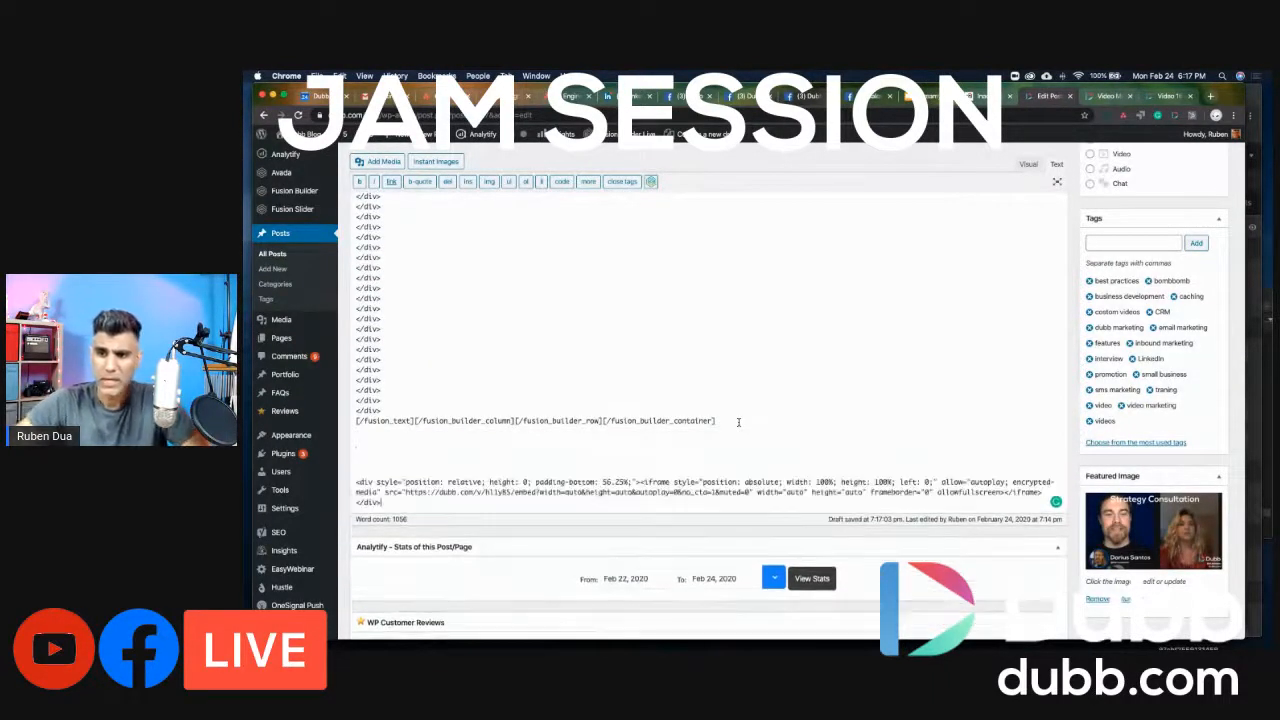
left_click(513, 455)
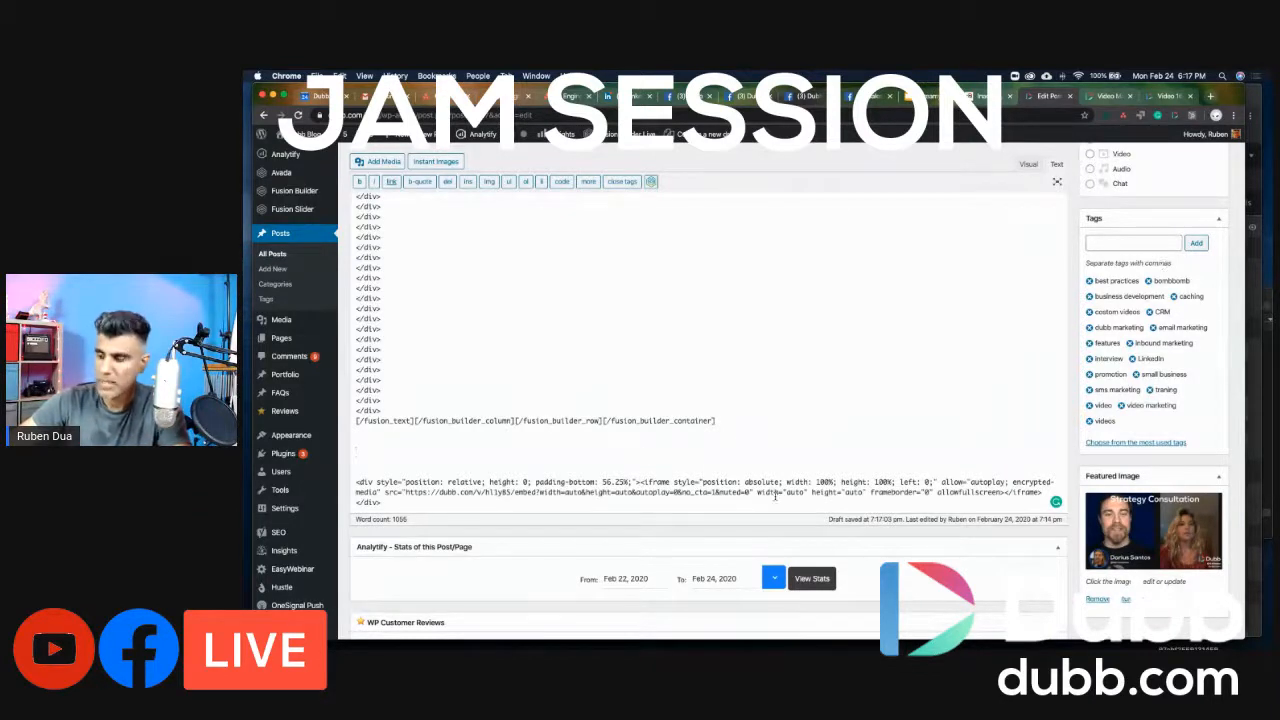
Update the Video Marketing for Real Estate and Lending post with the embed code added in its HTML text.
scroll(1185, 460, "up", 15)
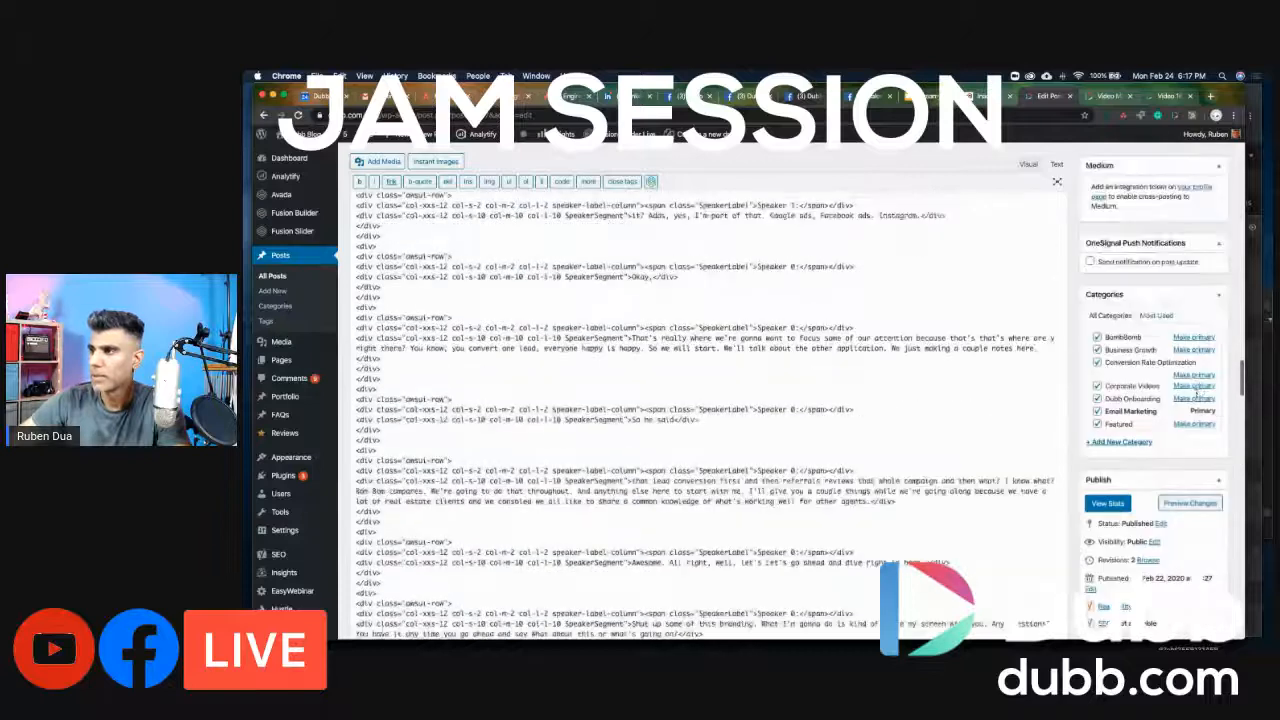
scroll(1200, 393, "up", 15)
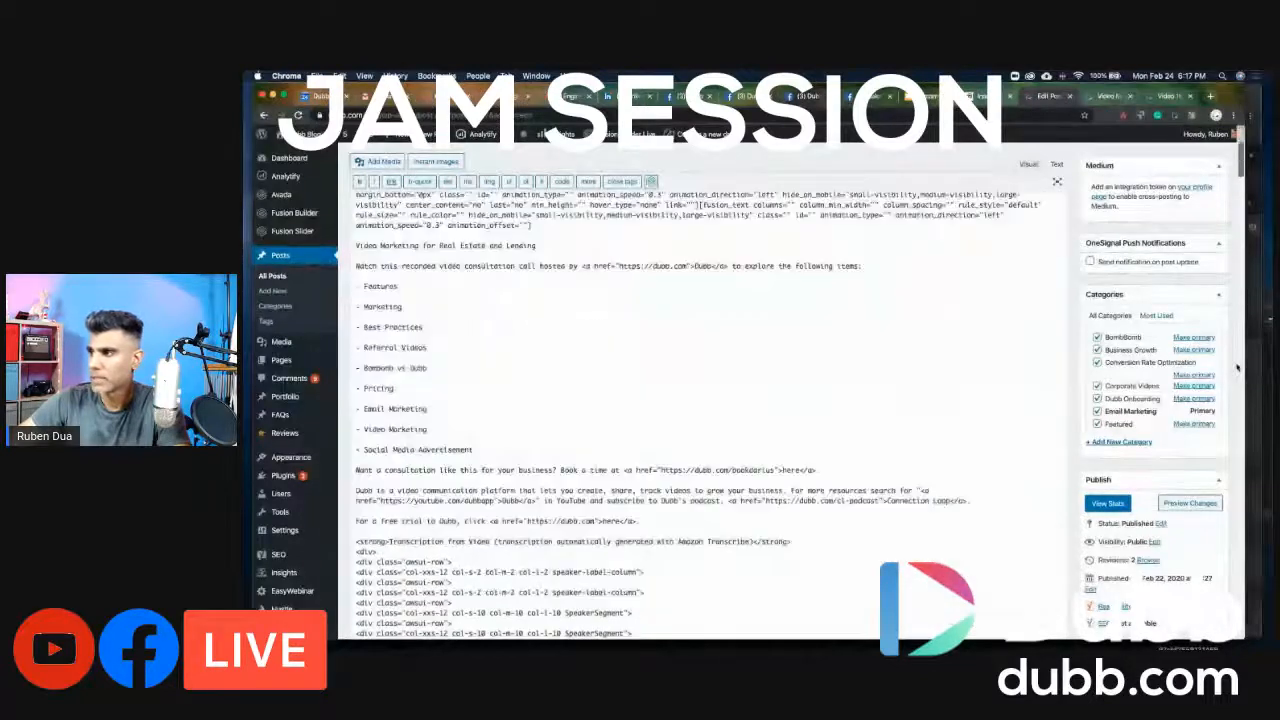
scroll(1228, 358, "up", 5)
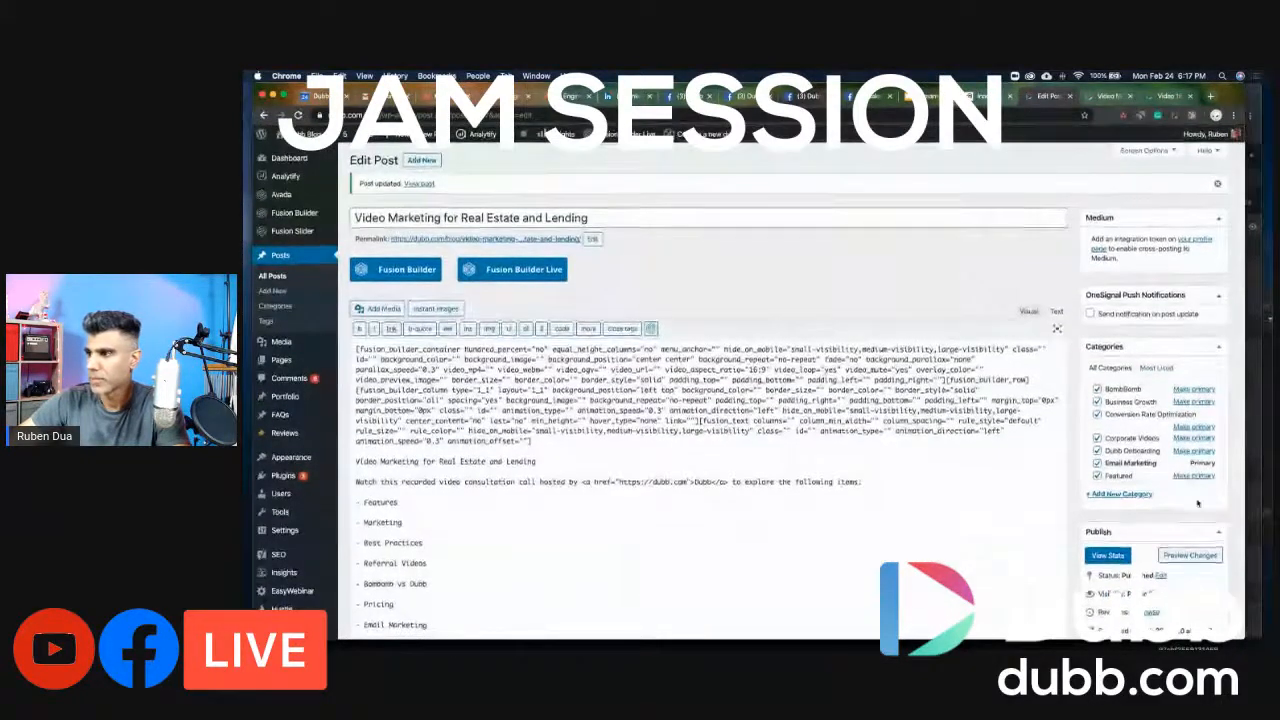
scroll(1198, 503, "down", 10)
left_click(1204, 476)
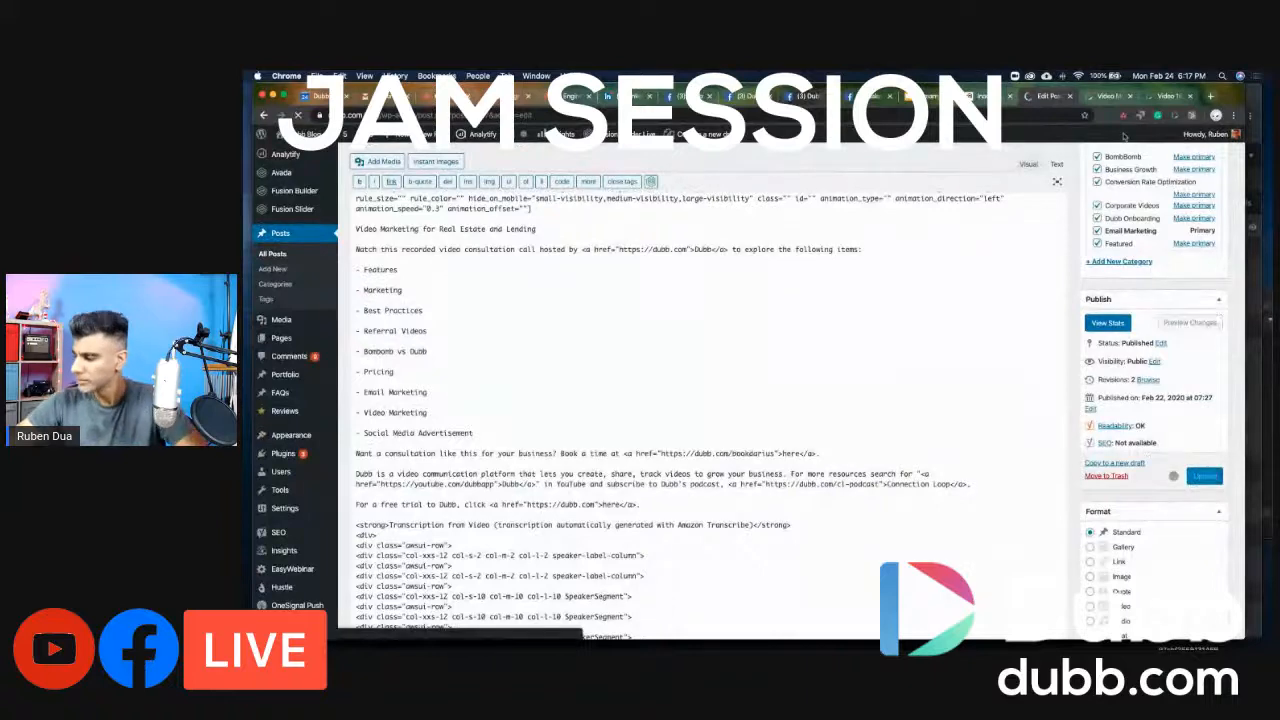
Look at the embed code in Dubb's Share and Send dialog, and view the embedded video and transcript on the published post.
left_click(1106, 97)
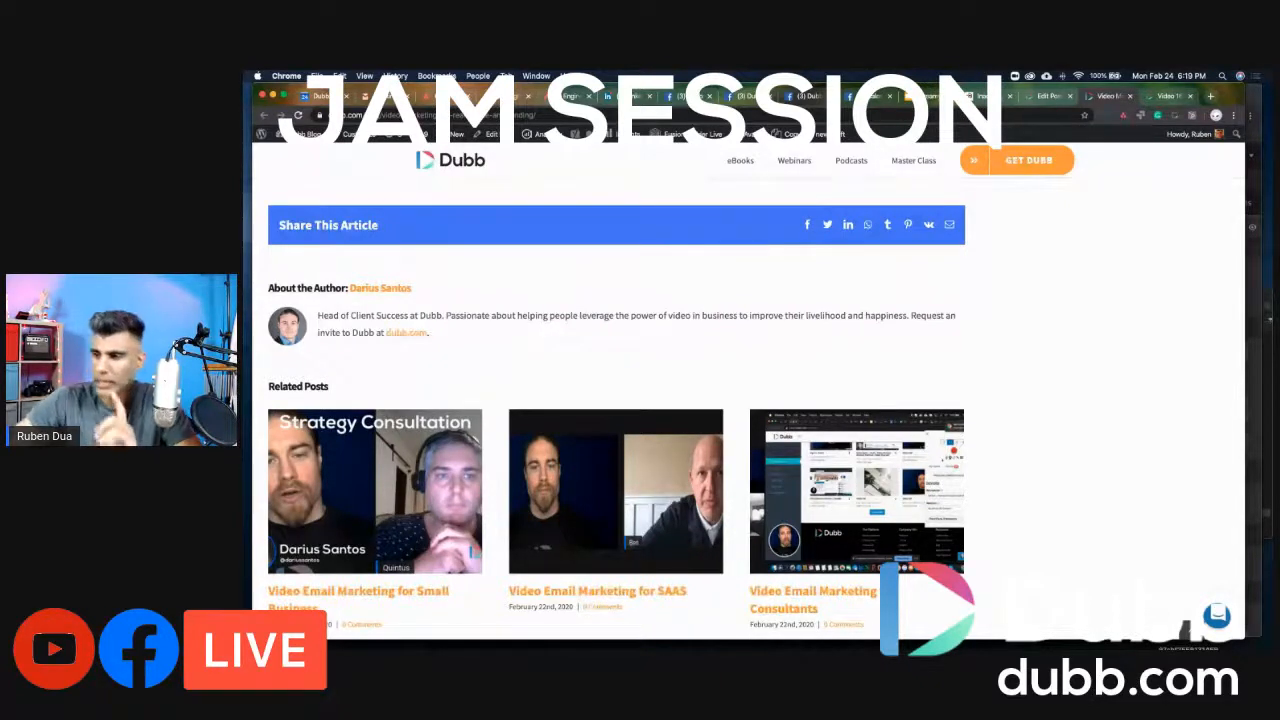
left_click(1160, 96)
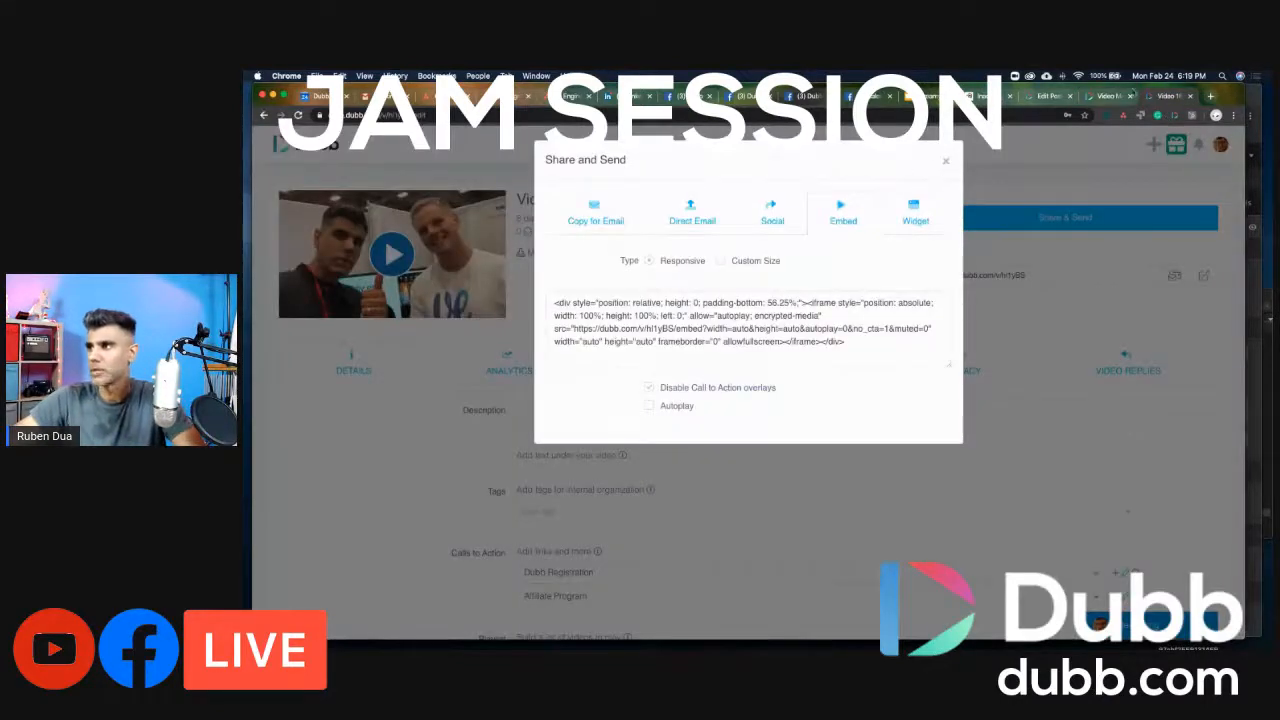
left_click(1108, 96)
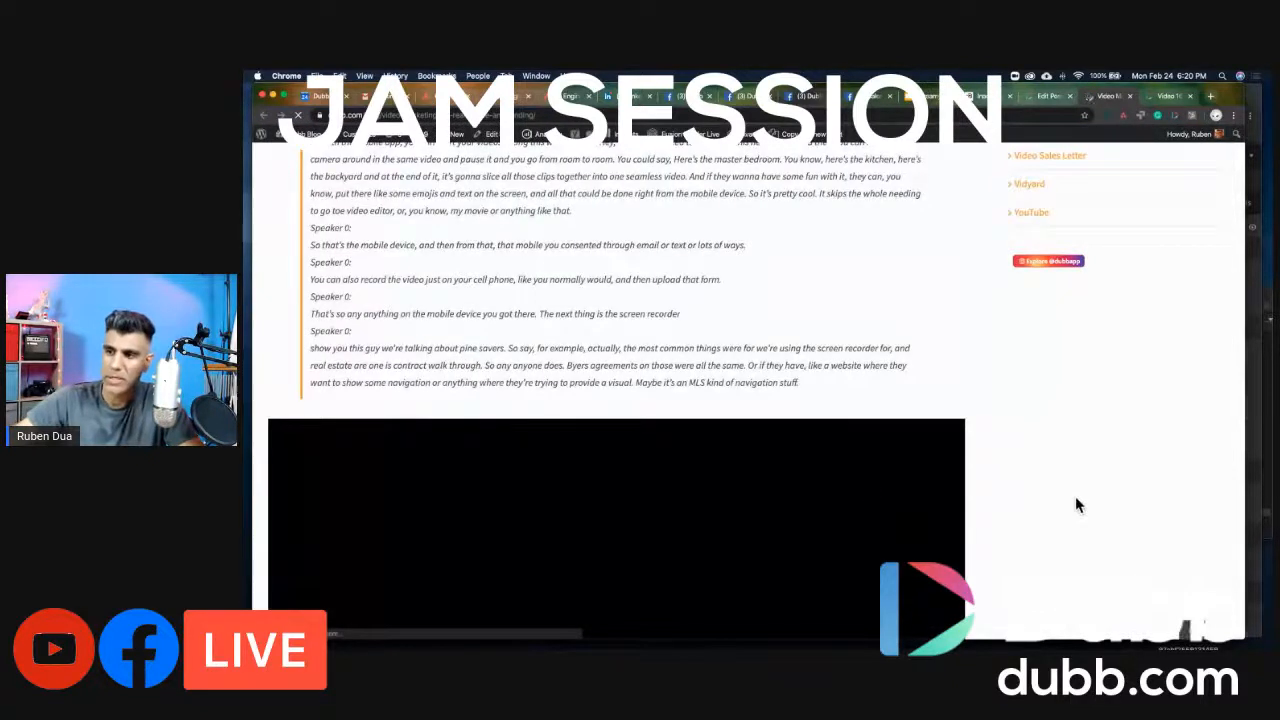
scroll(1075, 505, "down", 3)
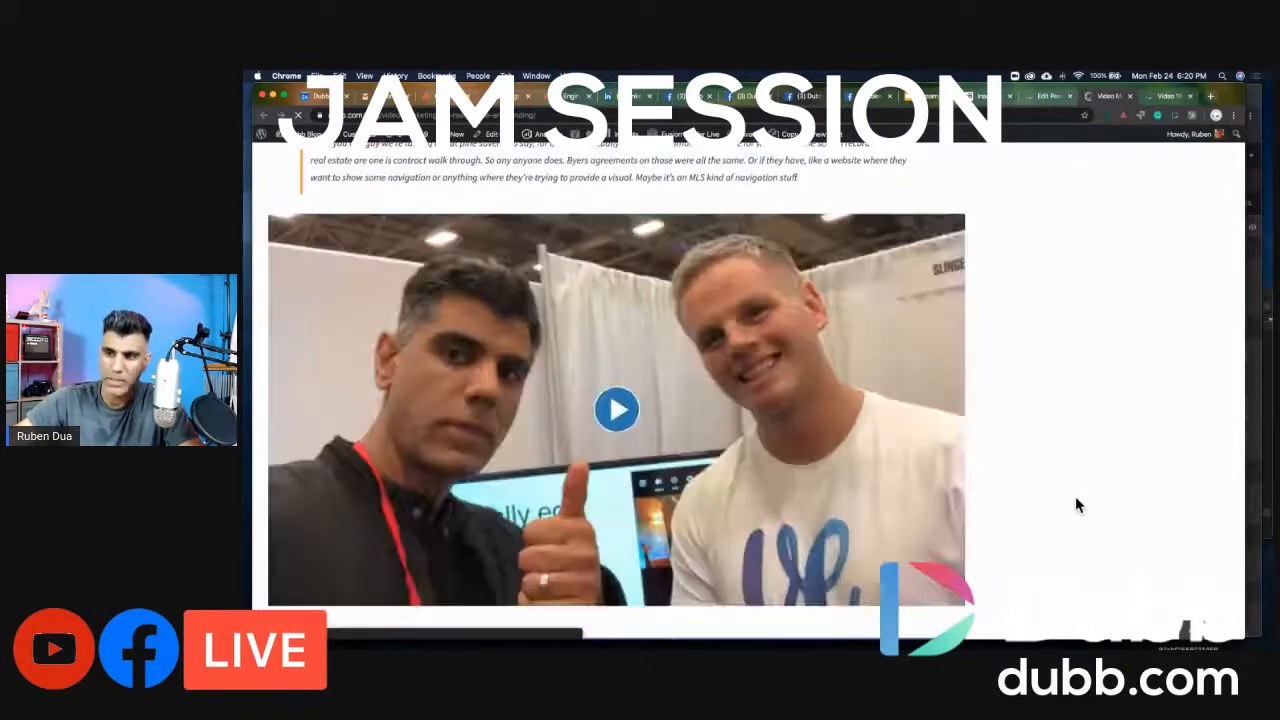
scroll(1075, 503, "up", 1)
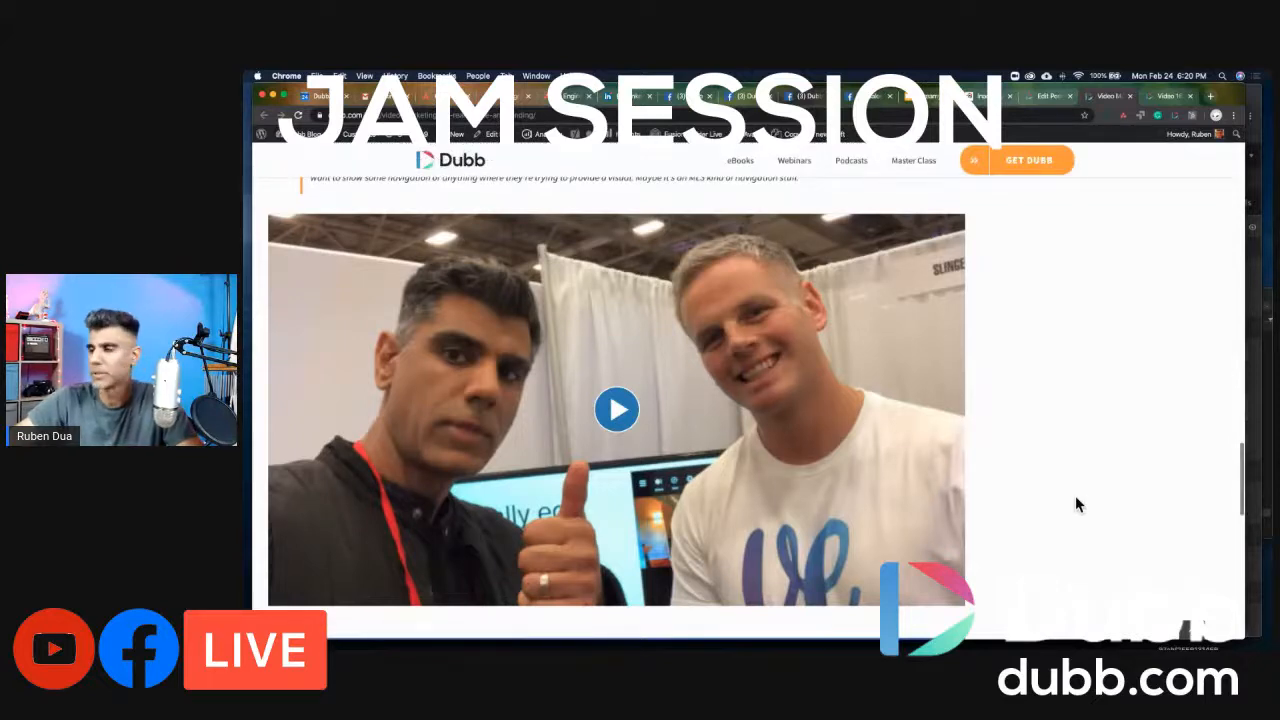
scroll(1090, 398, "up", 3)
scroll(1090, 398, "up", 5)
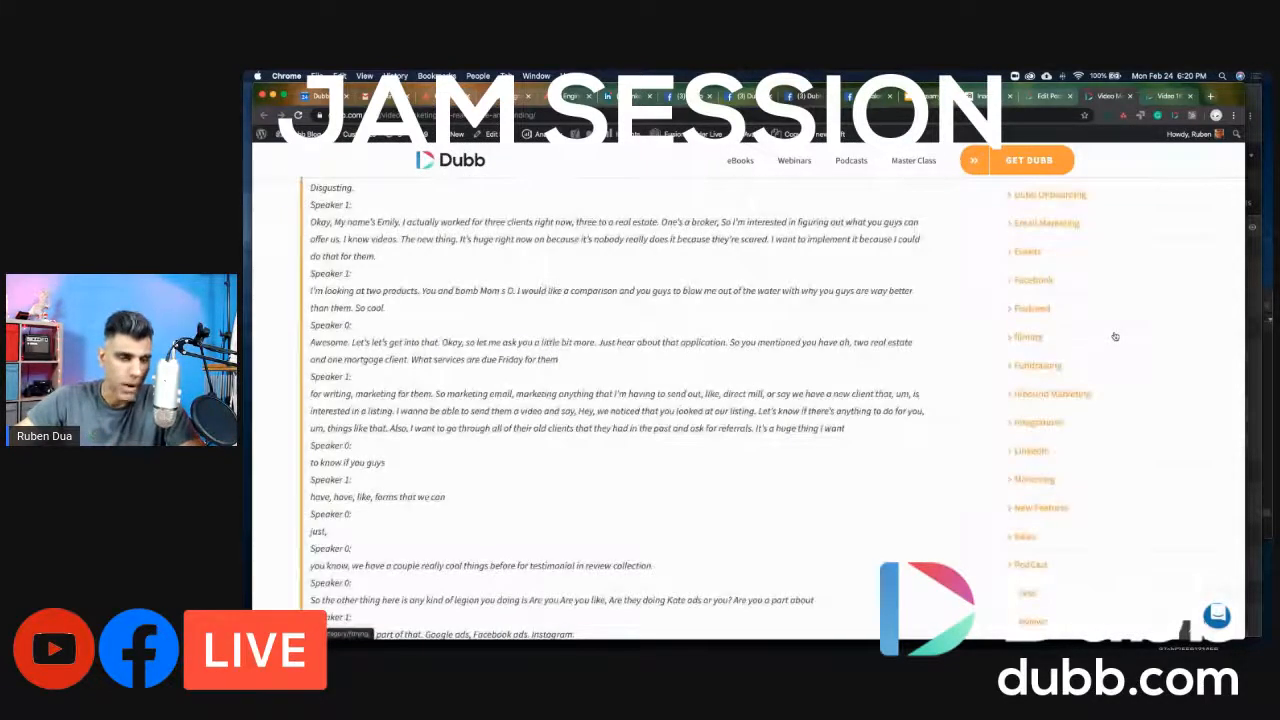